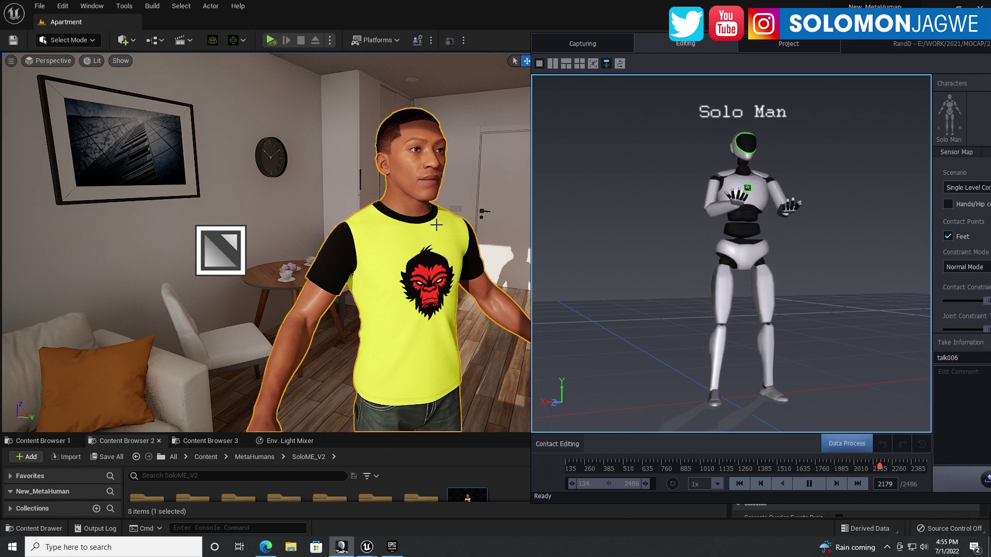
Bring the Unreal editor with the Apartment level to the front and dismiss the Help menu
click(238, 7)
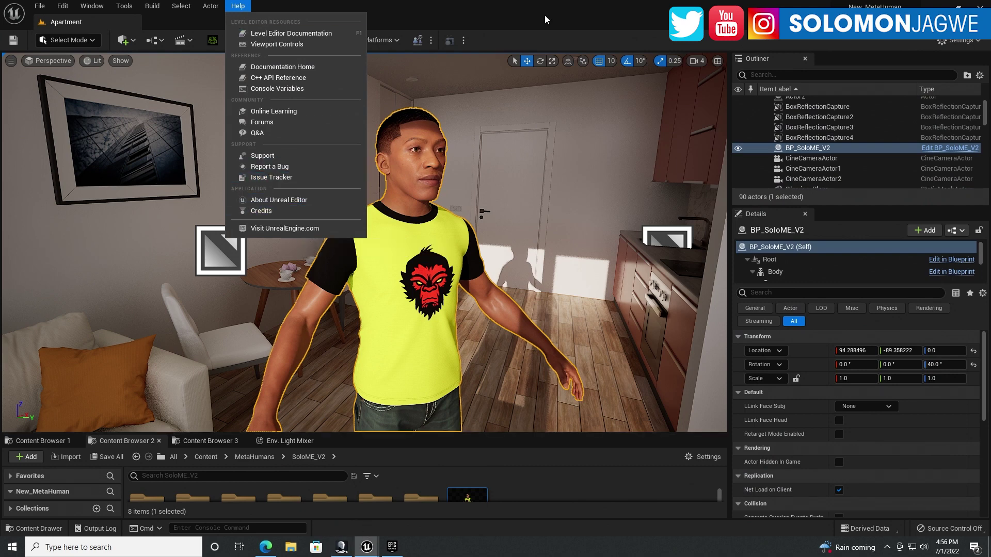
click(381, 198)
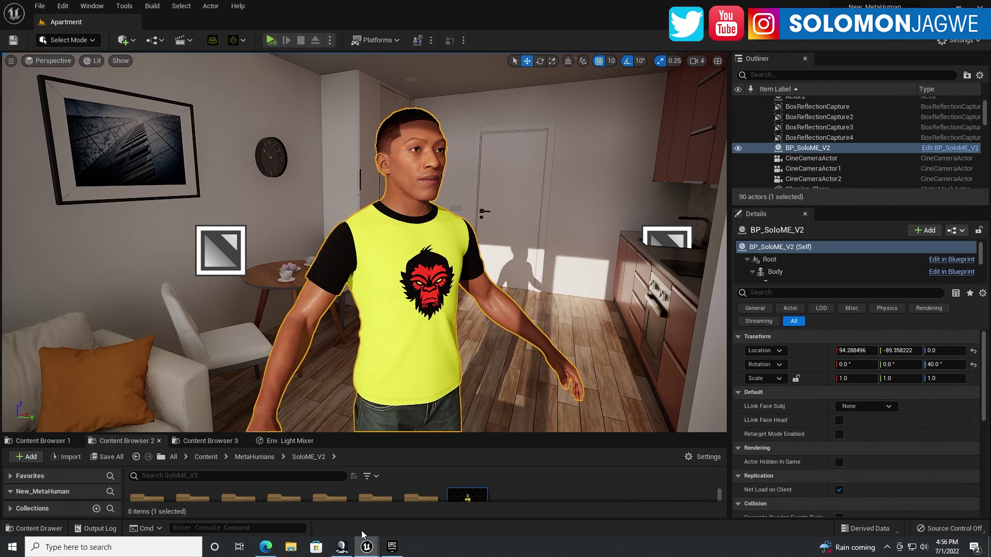
Show the Axis Studio release notes from the Perception Neuron website's Downloads page
click(266, 547)
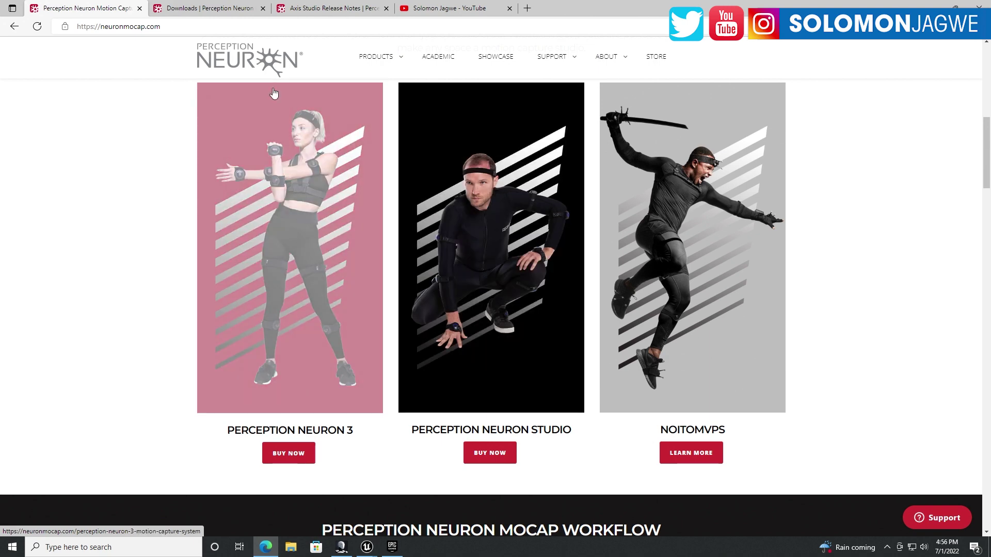
click(221, 12)
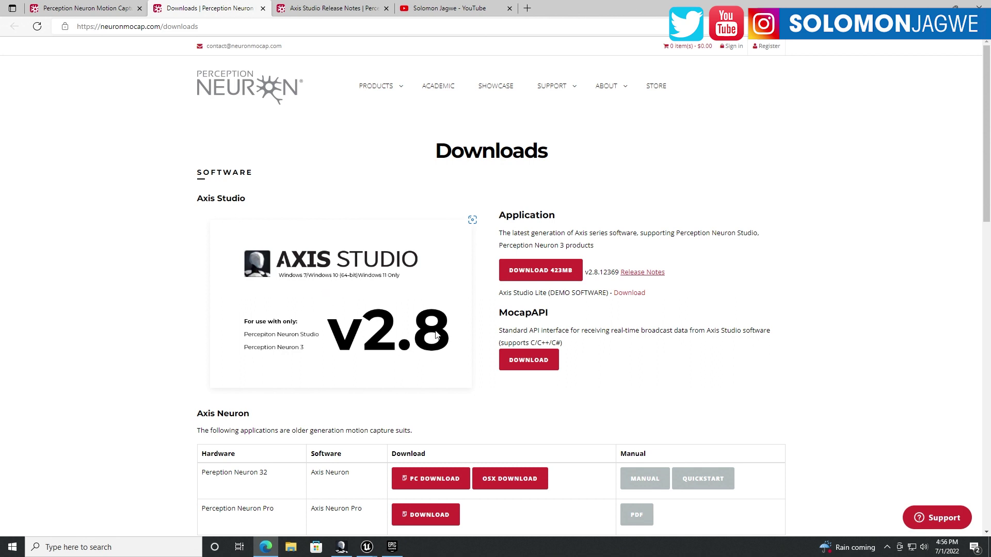
click(374, 14)
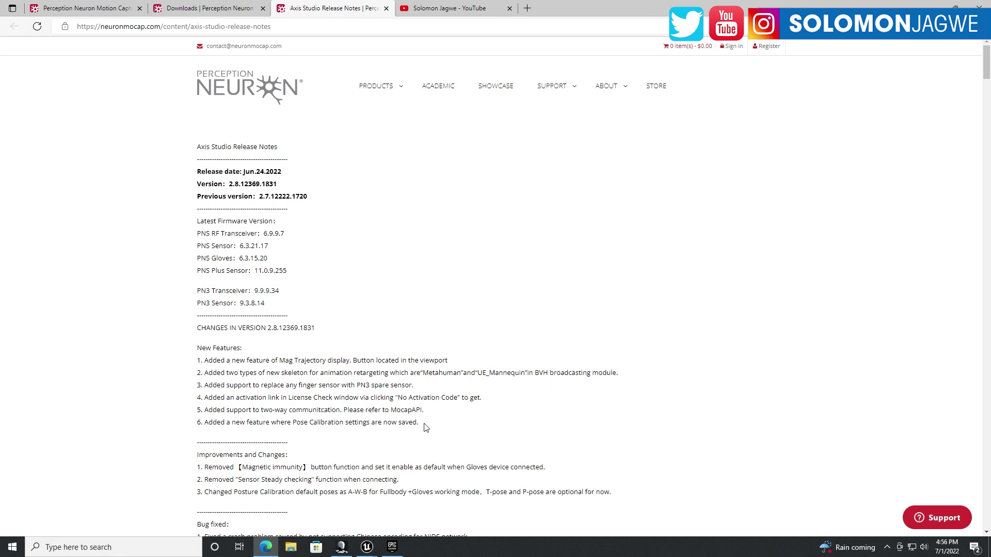
Highlight the New Features notes on Metahuman retargeting skeletons, then minimize Edge
drag(424, 425, 196, 355)
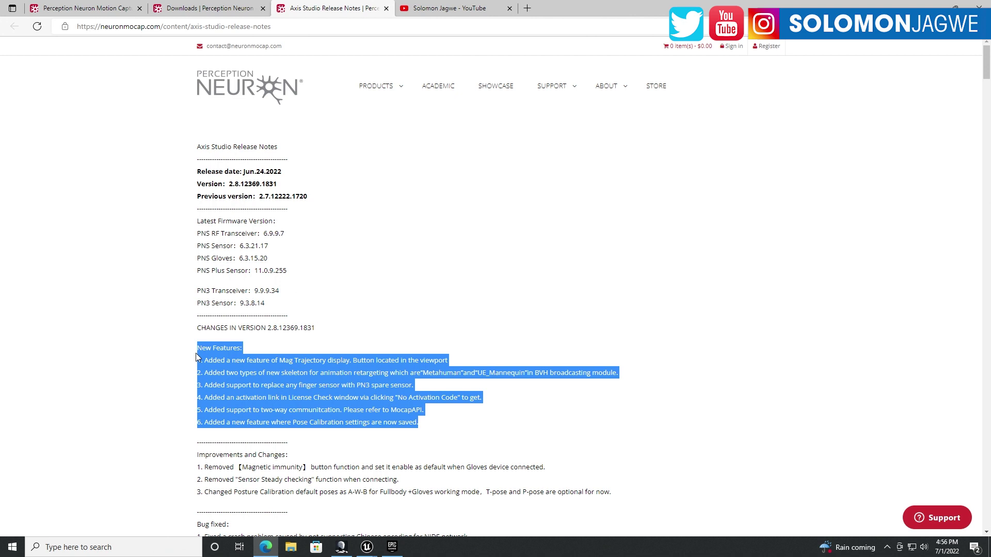
click(461, 426)
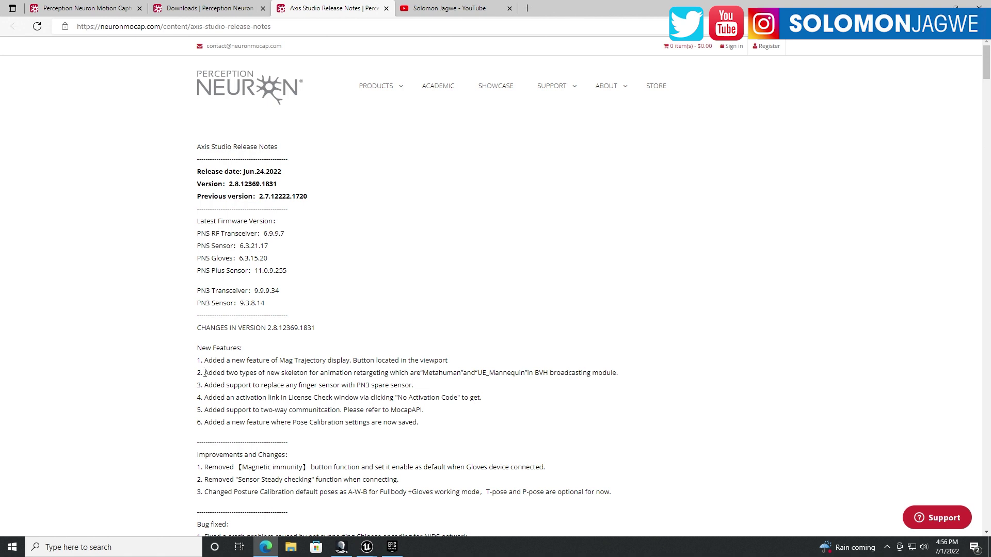
drag(204, 373, 629, 381)
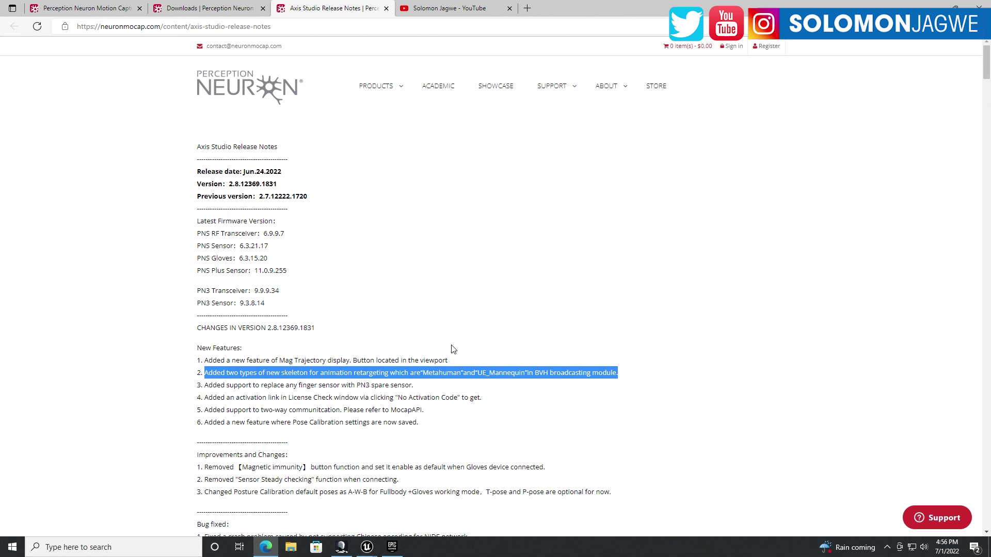
click(494, 399)
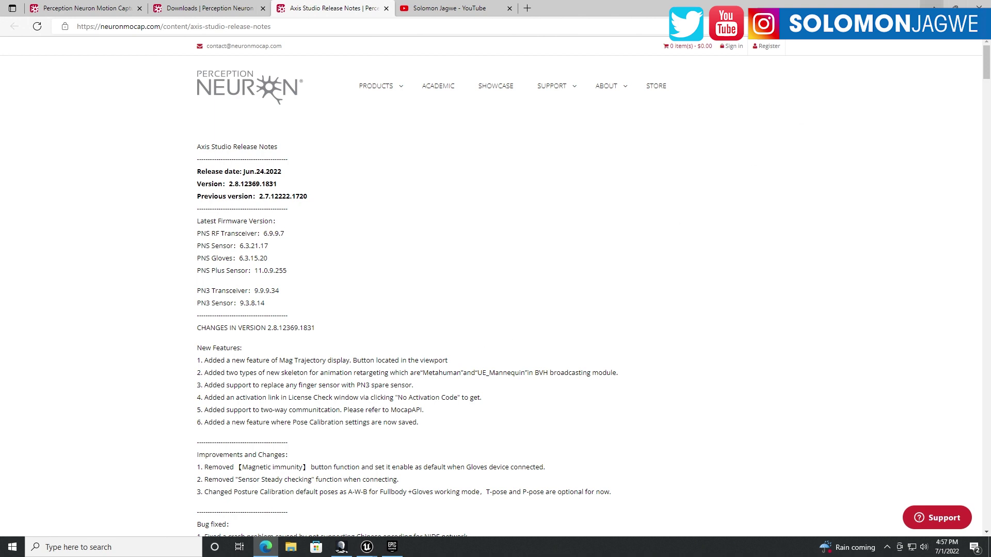
click(927, 8)
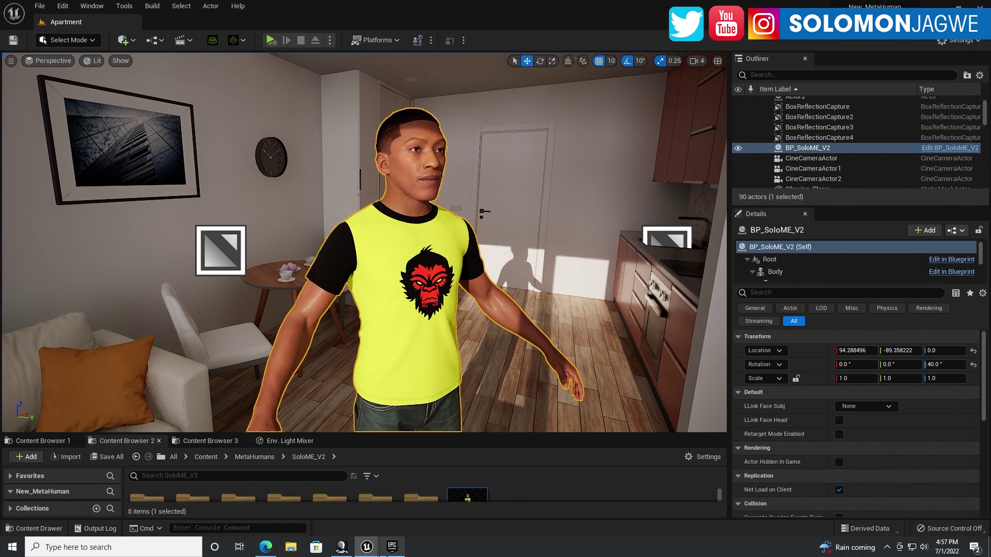
mouse_move(366, 551)
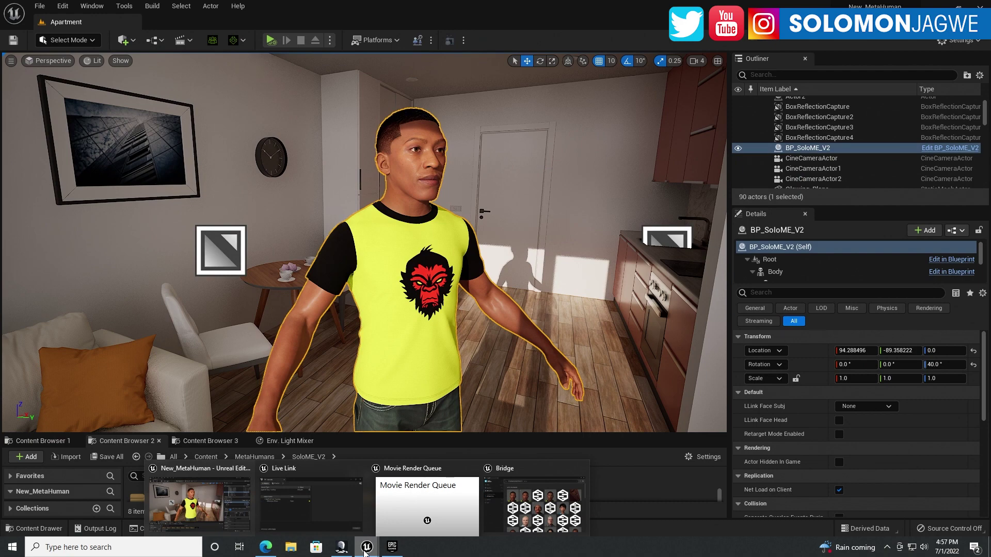
click(392, 546)
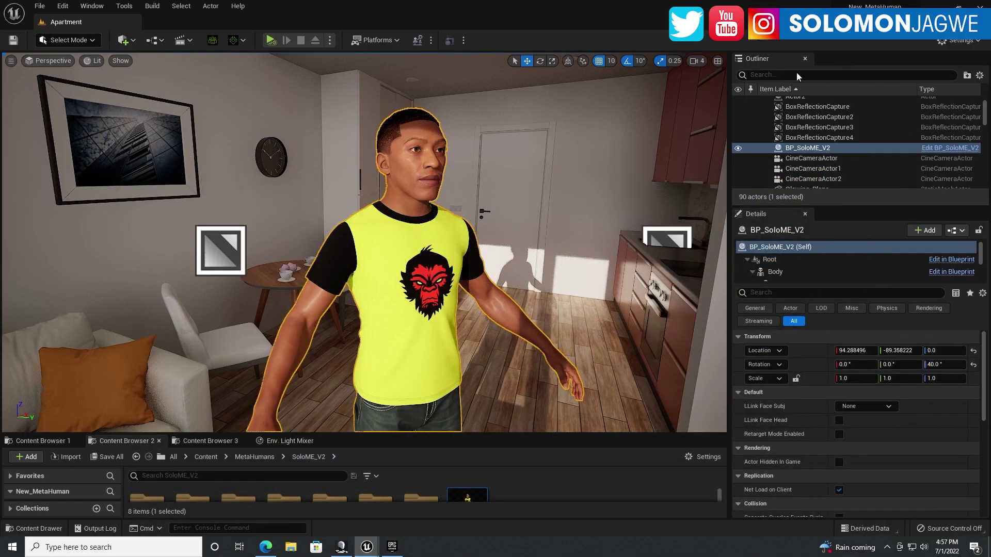
click(959, 40)
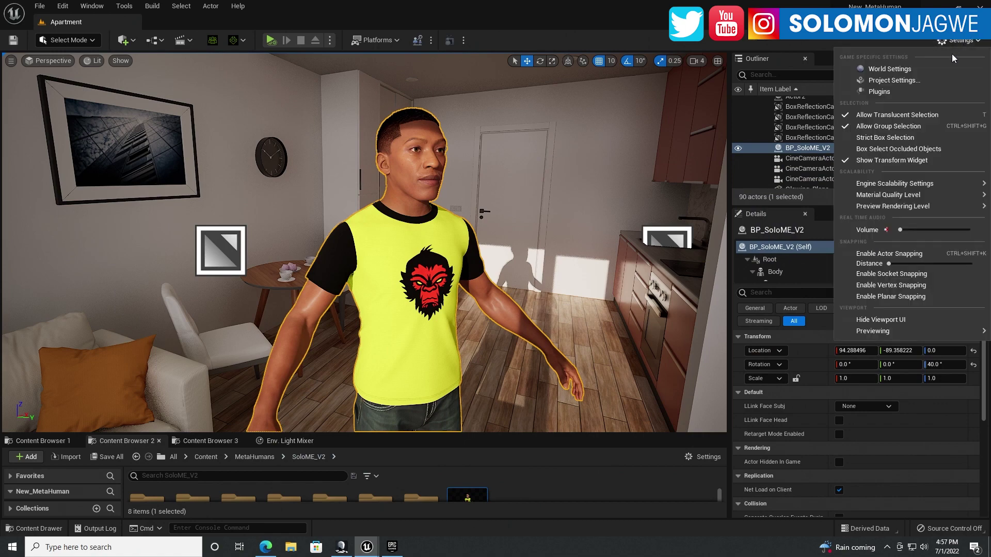
click(886, 92)
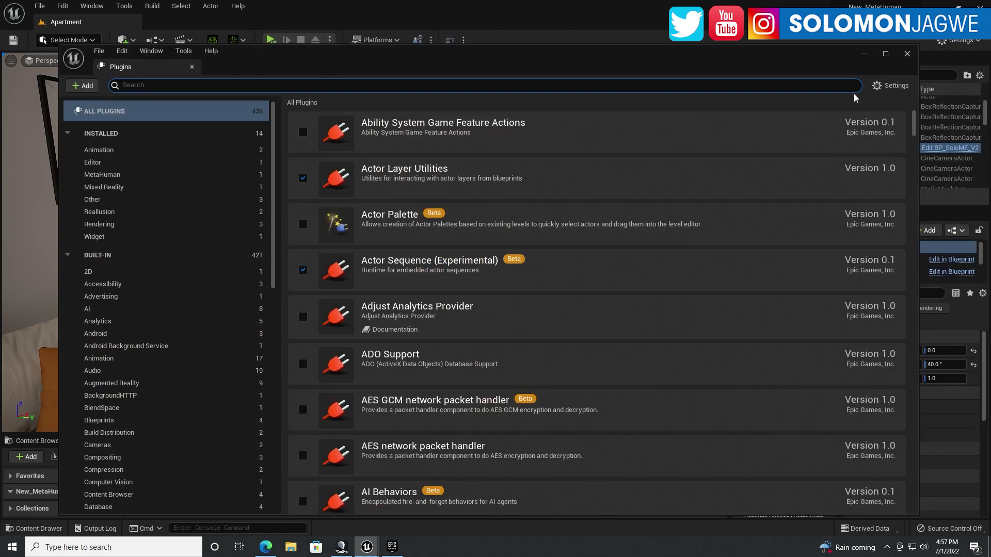
click(117, 137)
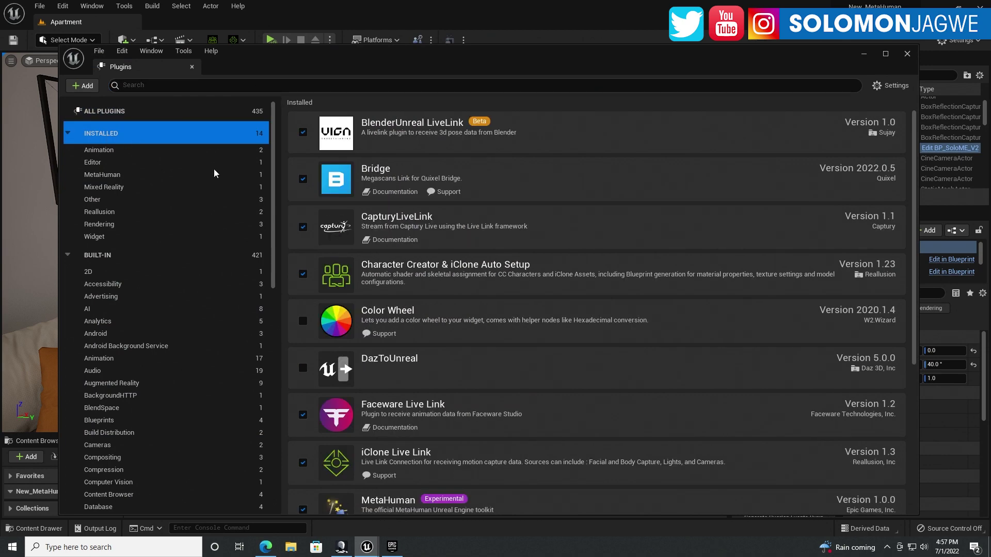
scroll(542, 336, down, 5)
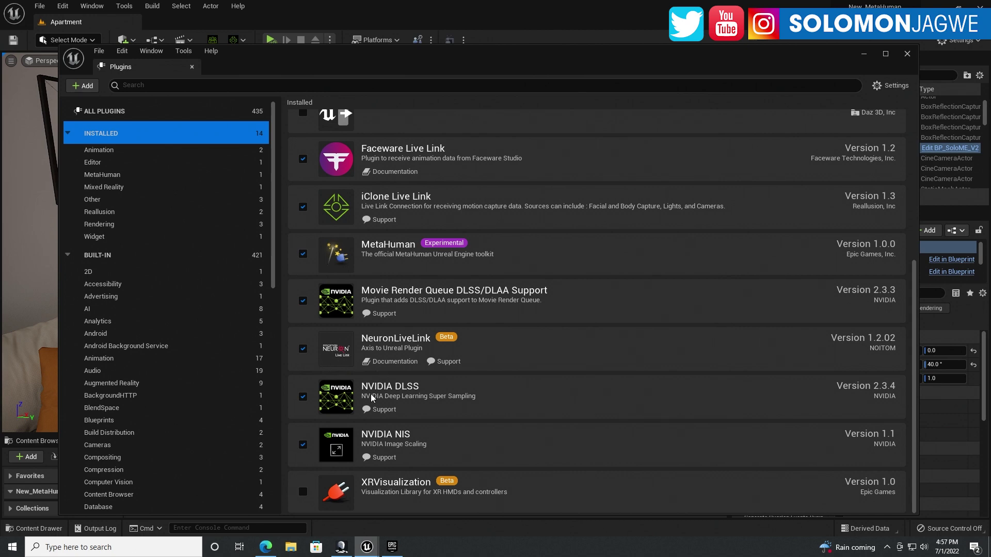
click(907, 54)
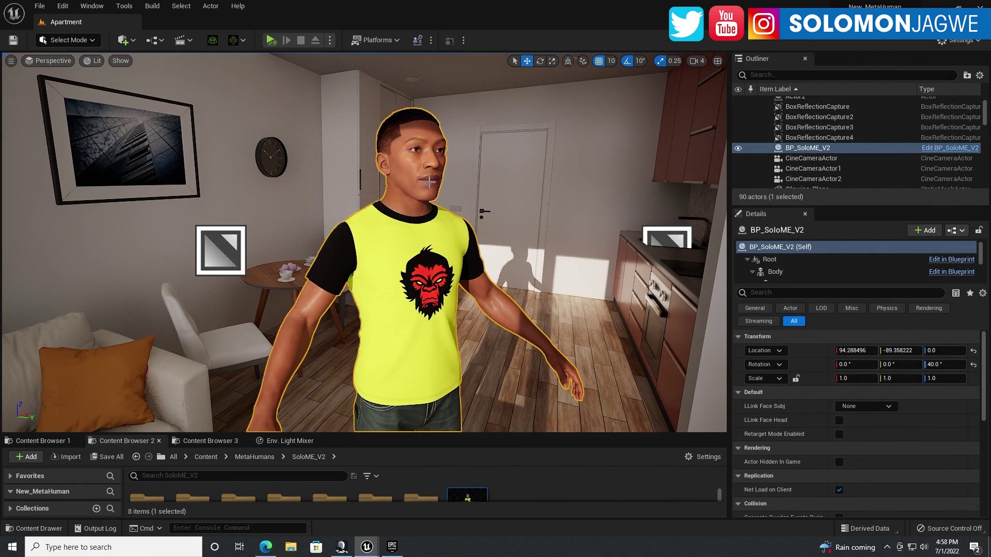
click(135, 41)
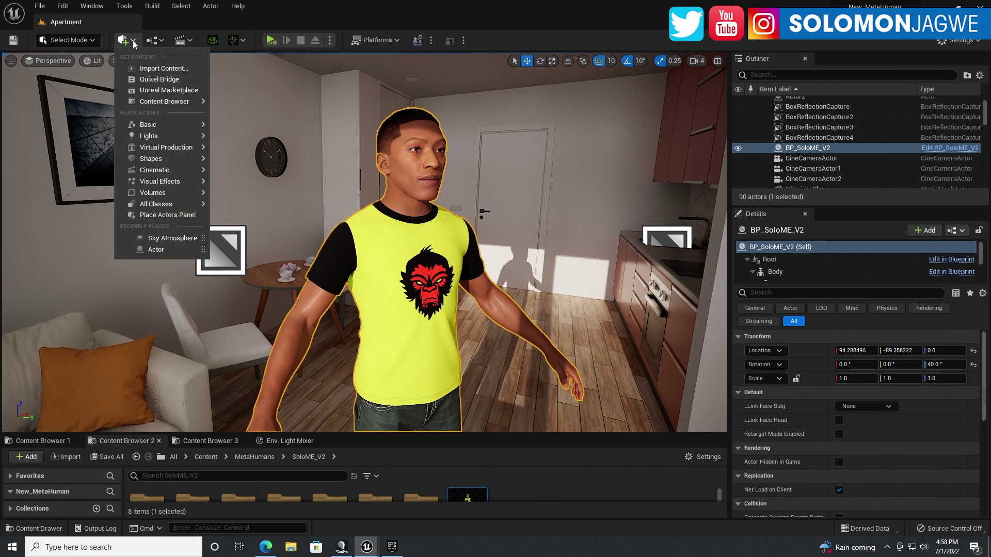
click(159, 81)
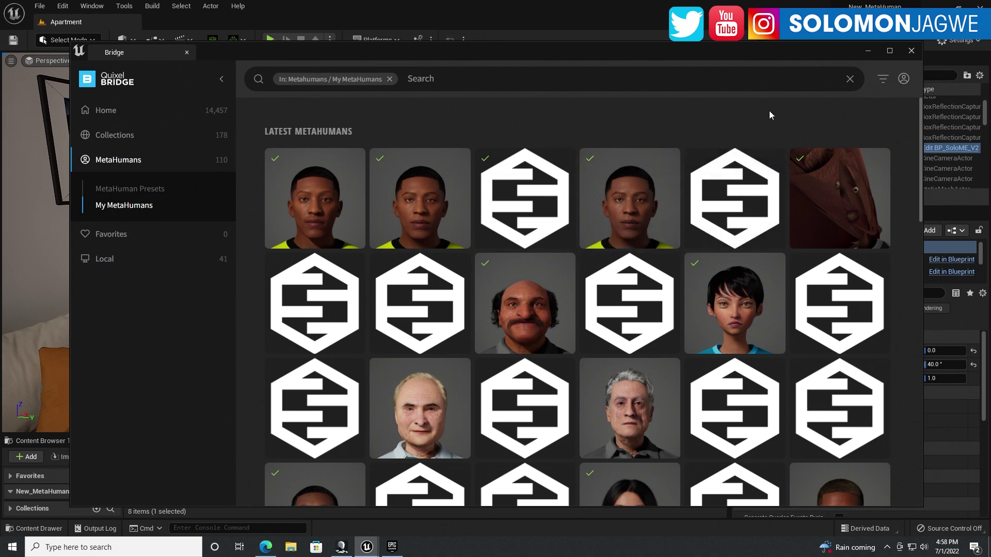
drag(775, 51, 734, 26)
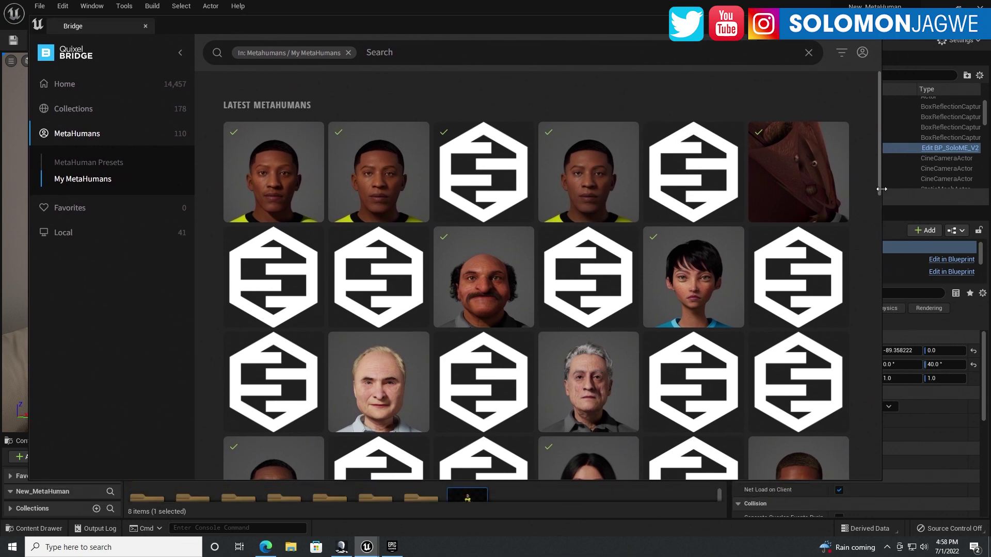
click(699, 186)
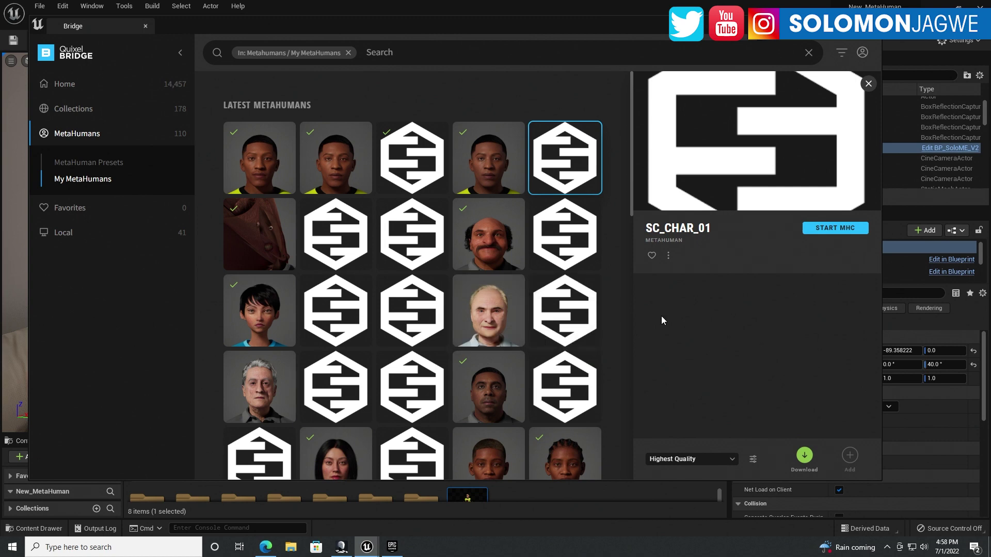
click(262, 159)
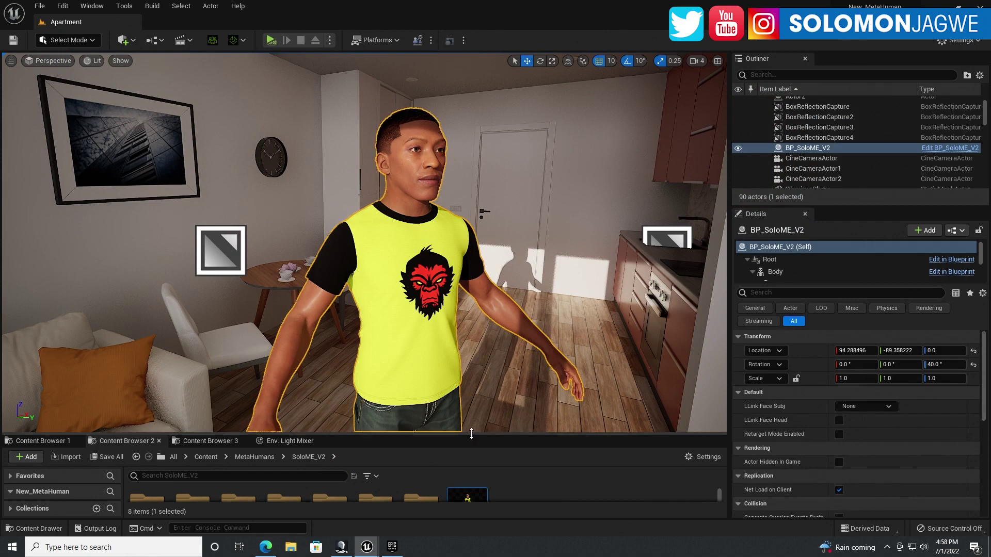
Enlarge the Content Browser and open the MetaHumans > SoloME_V2 folder
drag(457, 435, 439, 228)
click(255, 250)
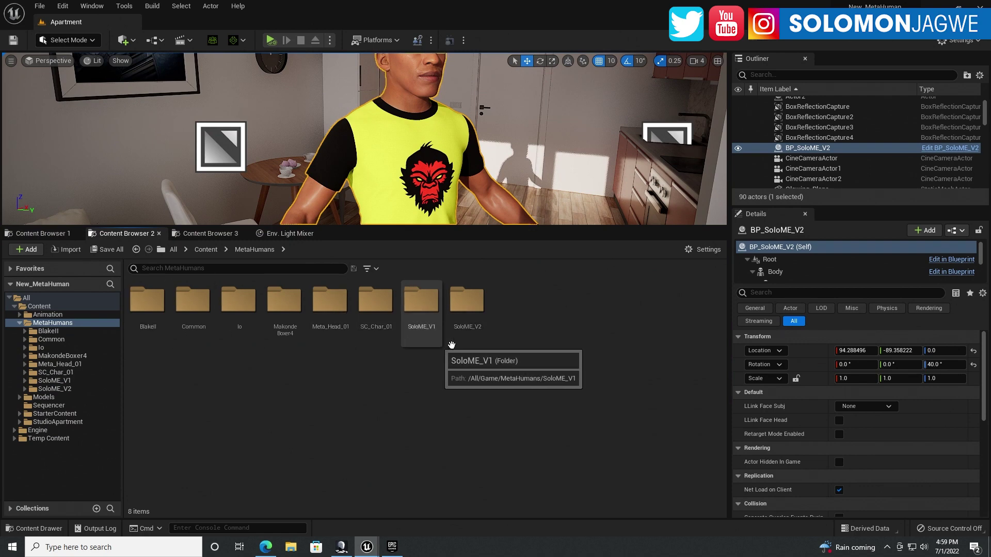
double_click(466, 299)
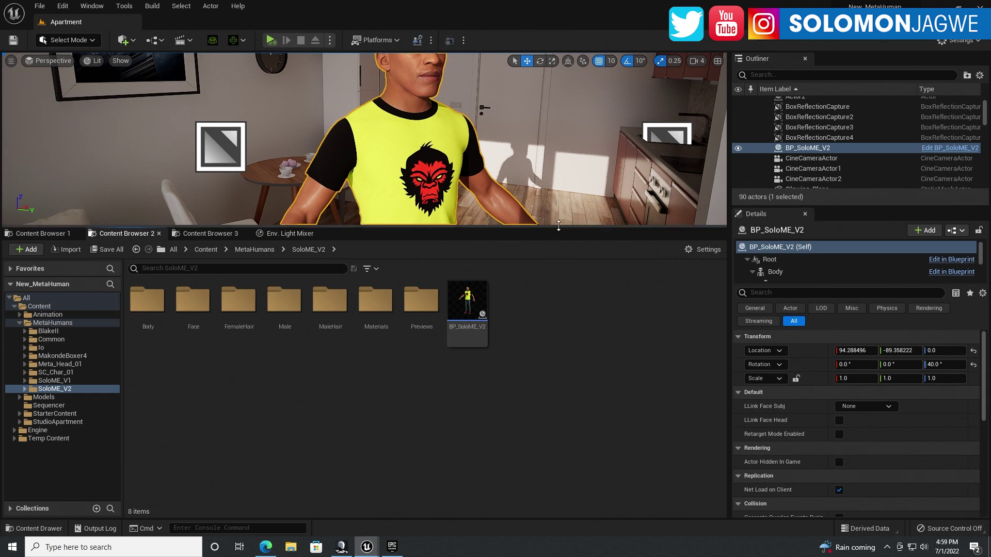
Place a BP_SoloME_V3 copy in the apartment, delete it, and reselect BP_SoloME_V2
drag(555, 229, 511, 353)
drag(464, 436, 550, 304)
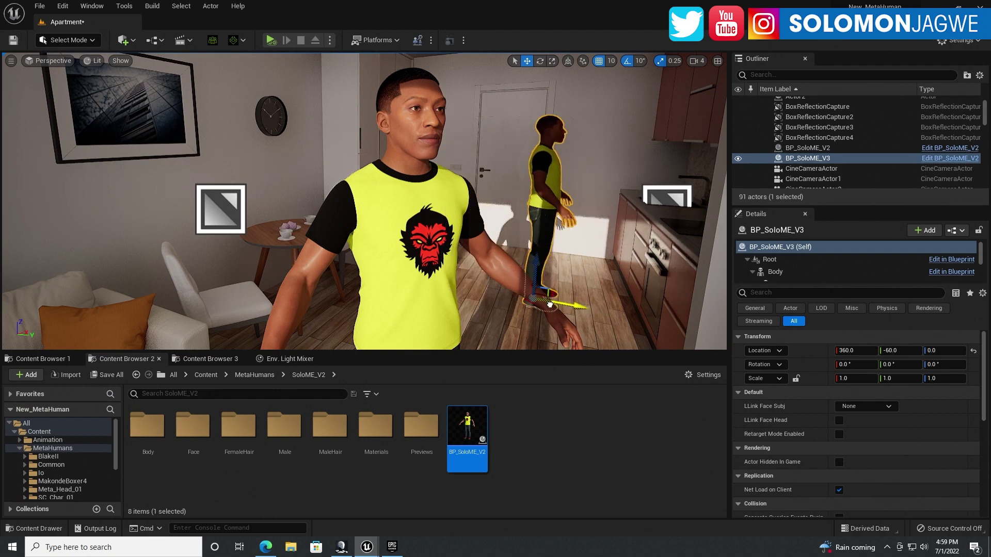
key(Delete)
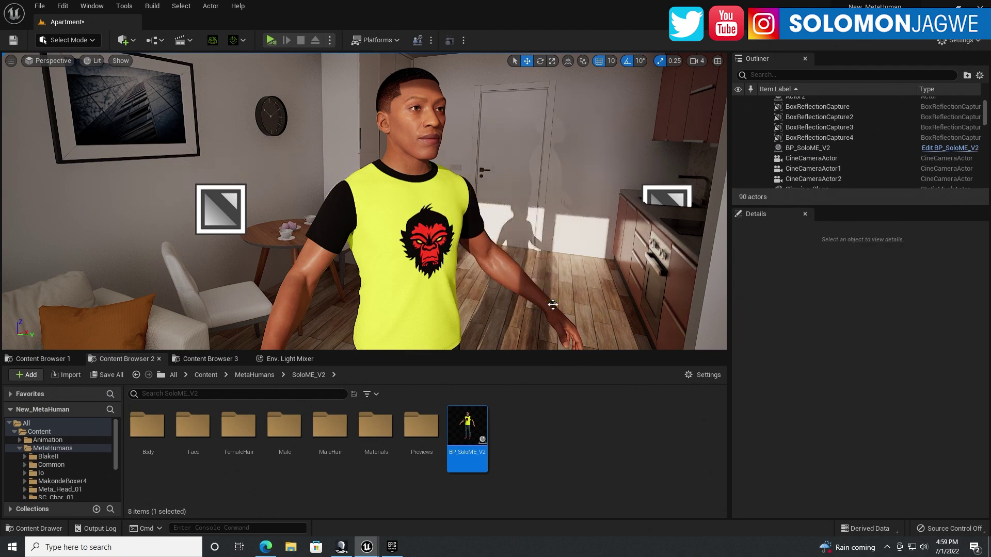
click(401, 187)
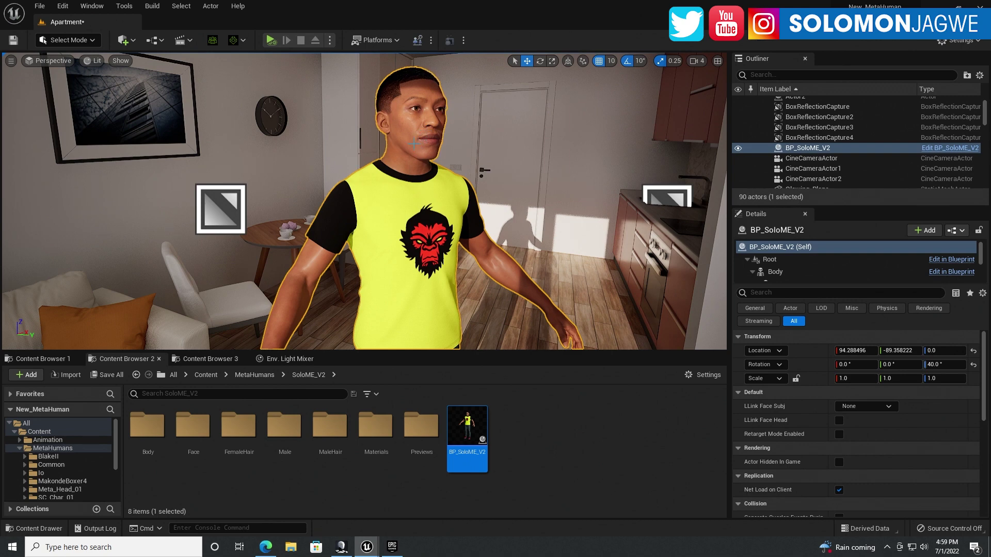
Set the Live Link face subject to the iPhone and enable head movement
click(890, 408)
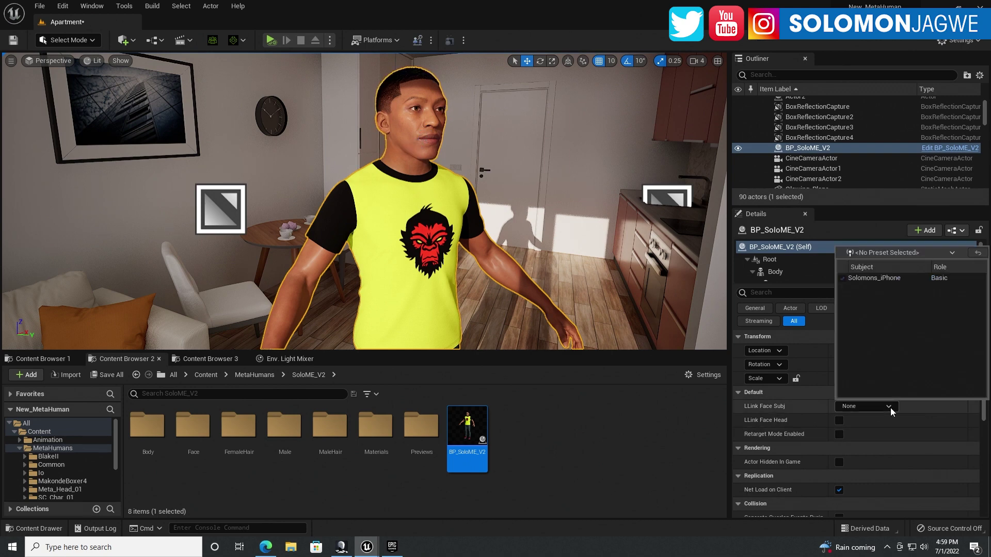
click(878, 278)
click(839, 420)
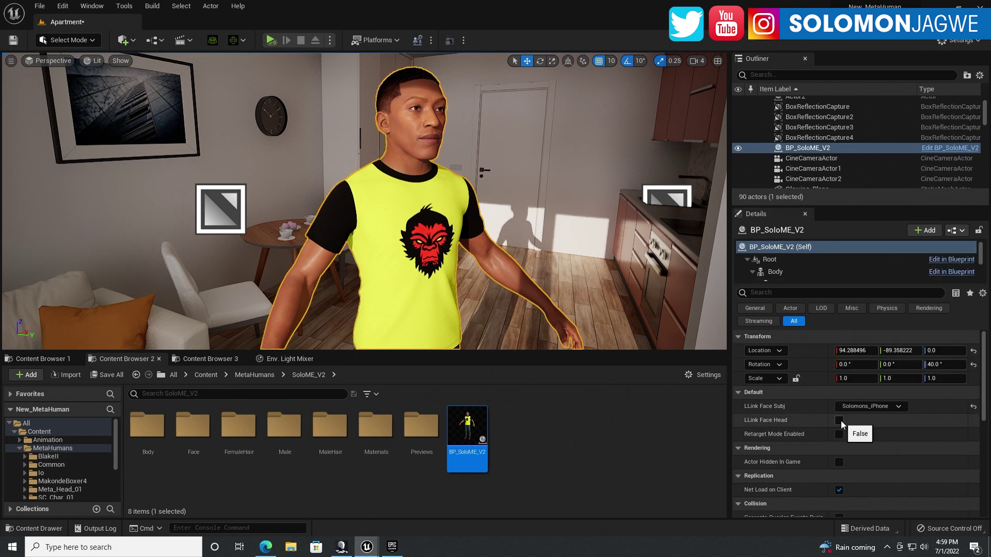
Simulate the level beside the Axis Studio mocap playback, then stop the simulation
click(330, 40)
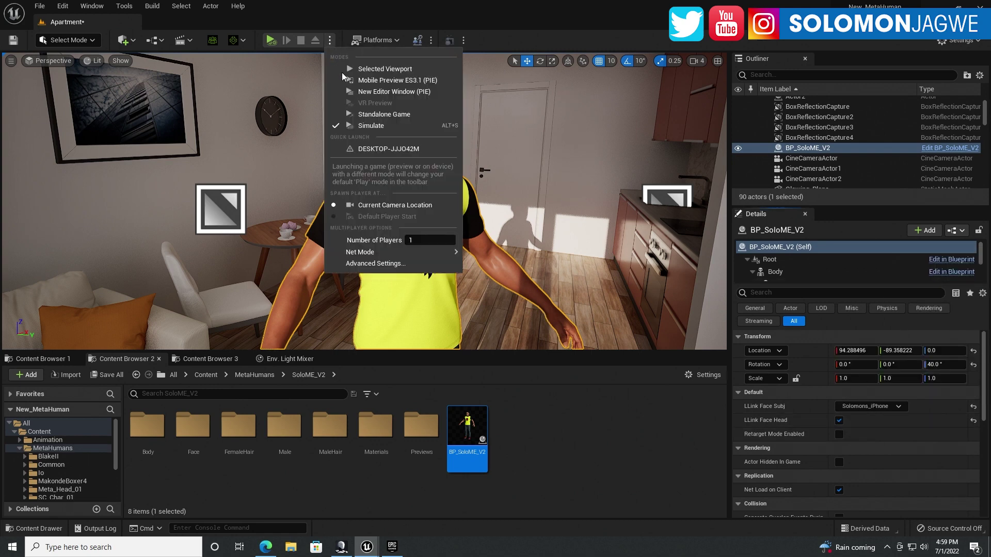
click(374, 127)
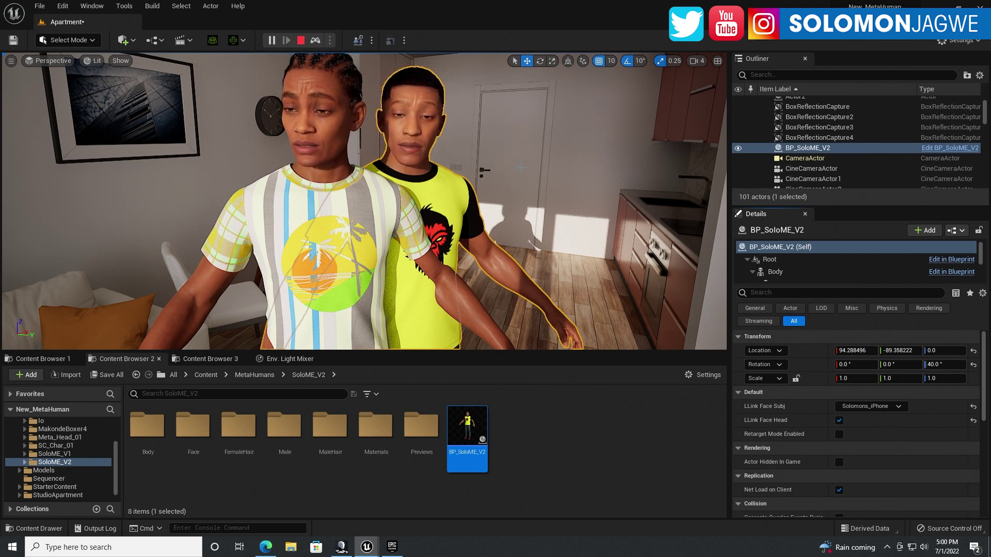
click(341, 550)
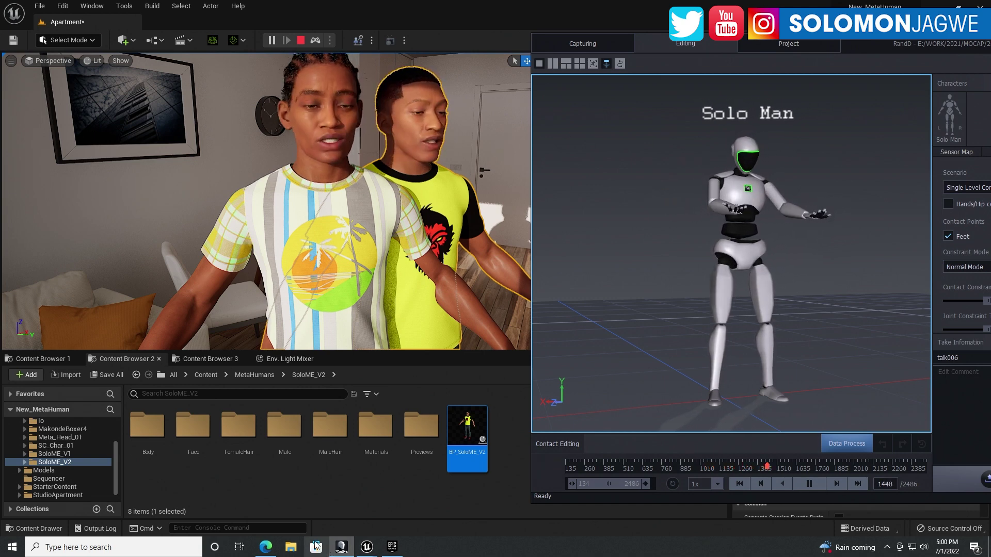
click(300, 40)
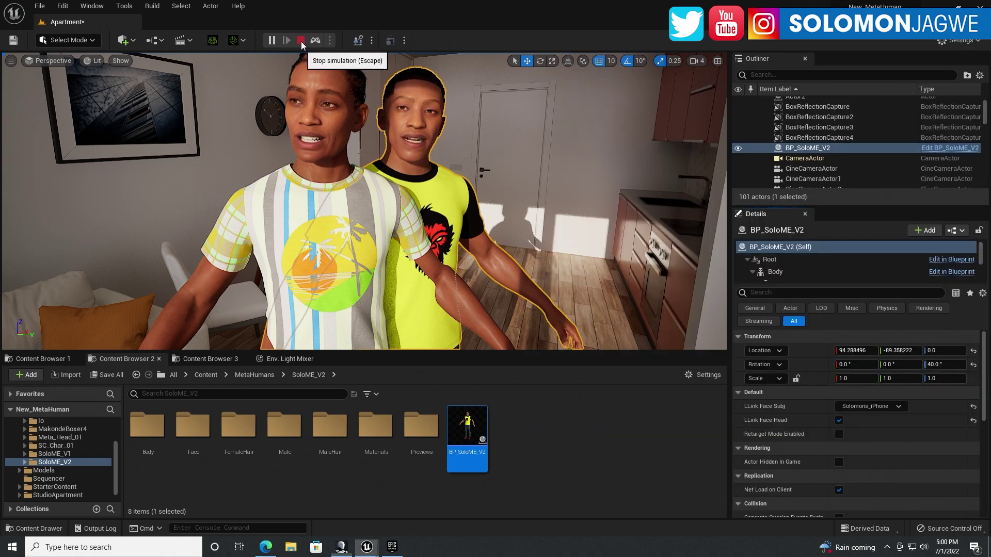
Stop the simulation and set the LODSync component's Forced LOD to 0 and Num LODs to 1
click(301, 41)
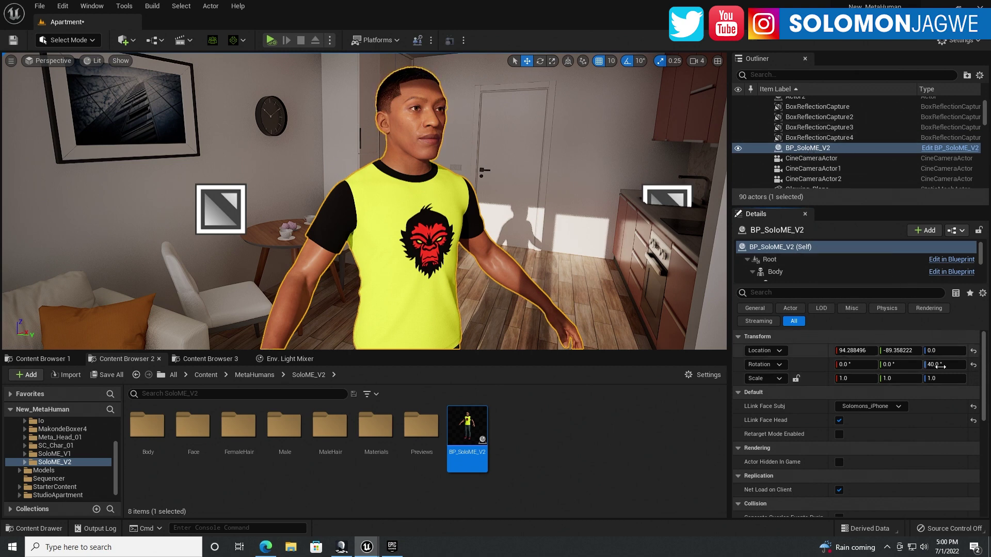
scroll(863, 271, down, 1)
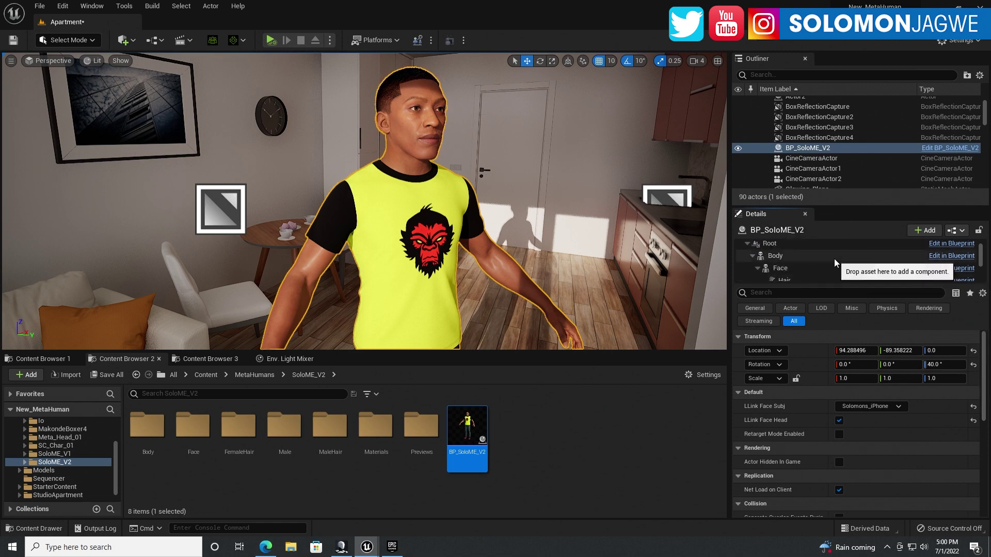
scroll(833, 258, down, 5)
drag(834, 285, 834, 315)
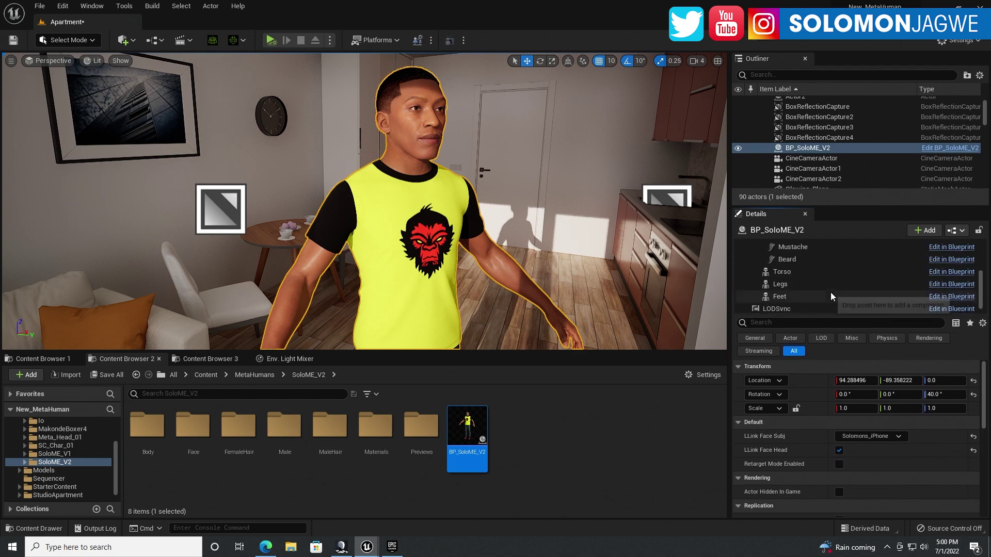
click(775, 306)
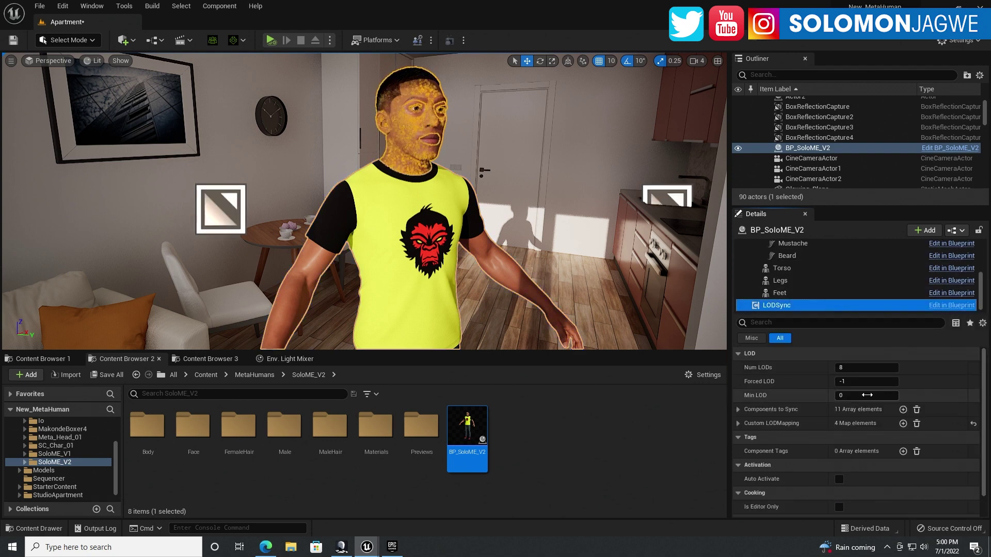
click(848, 382)
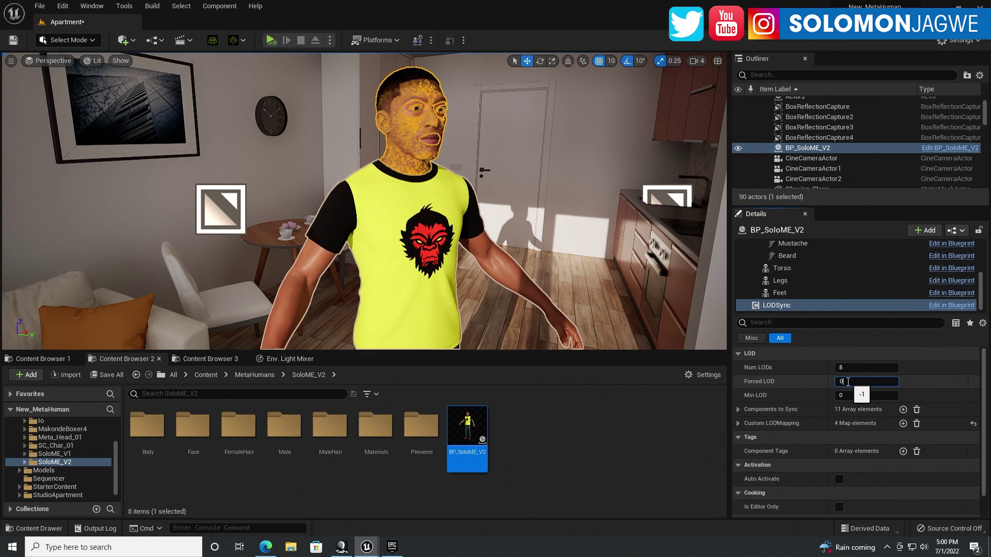
text(0)
key(Return)
click(845, 368)
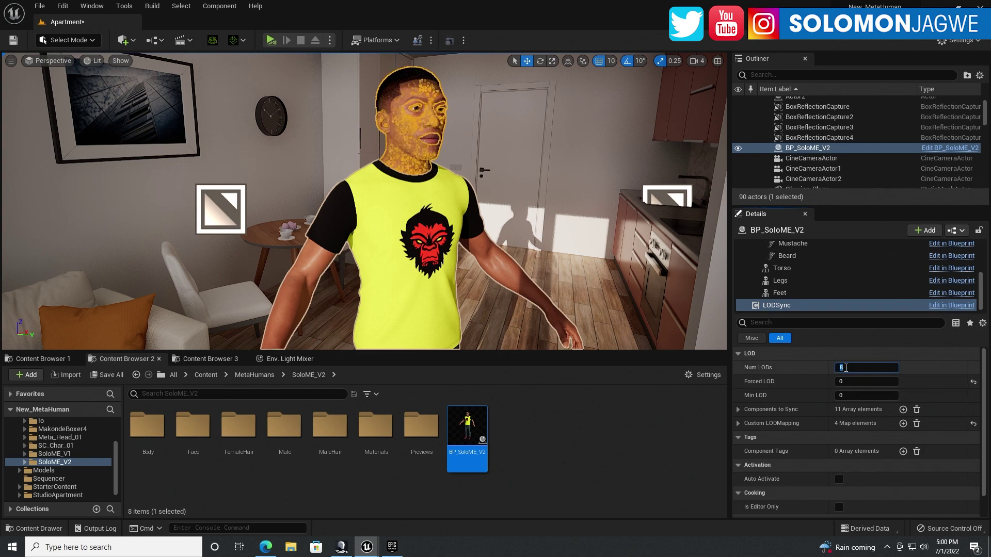
key(Return)
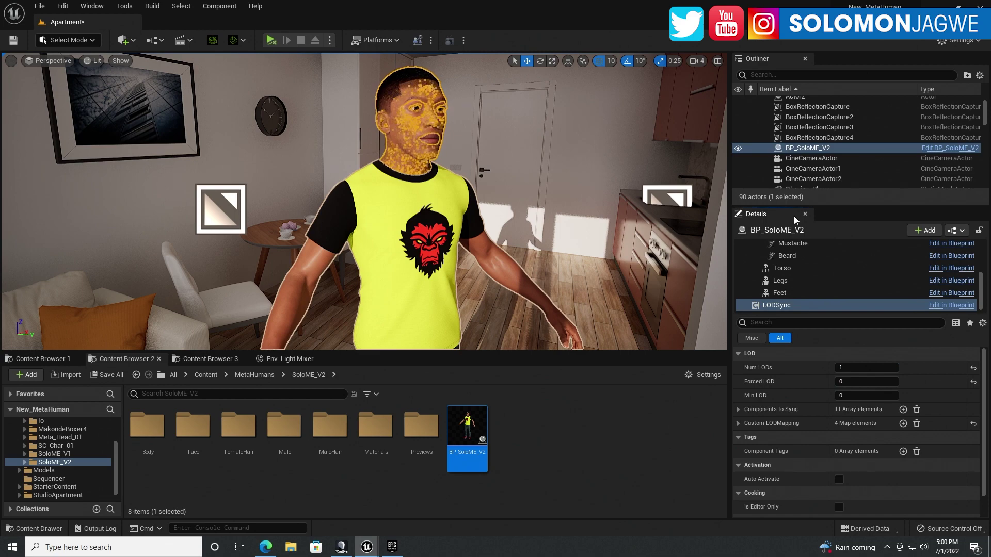
Reselect BP_SoloME_V2 in the apartment view and bring Axis Studio to the front
click(510, 160)
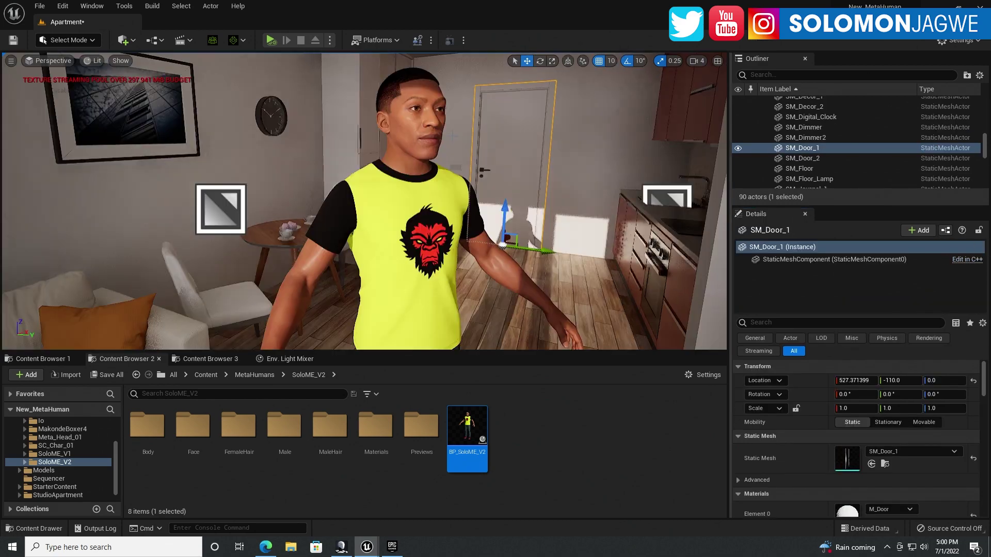
right_drag(510, 160, 534, 156)
right_drag(315, 117, 316, 116)
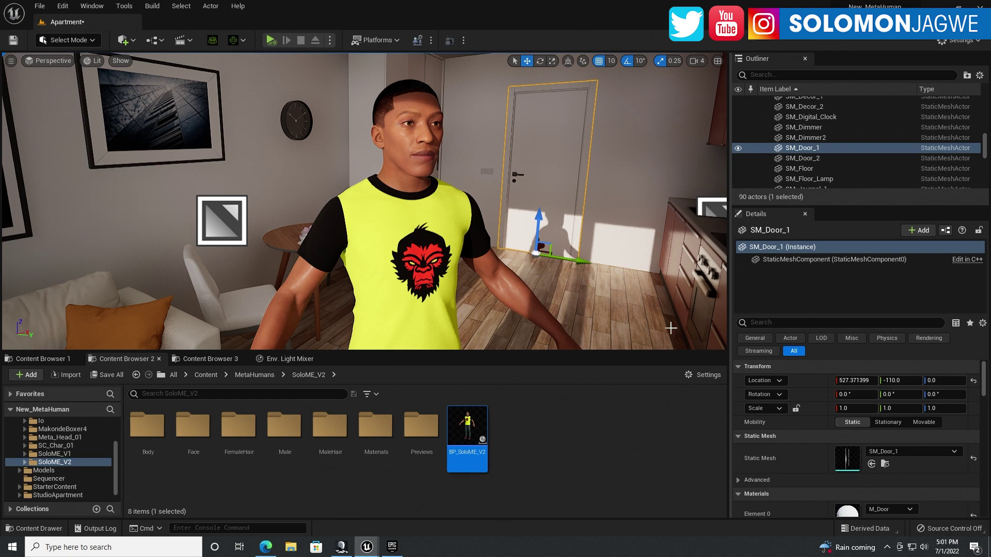
click(433, 162)
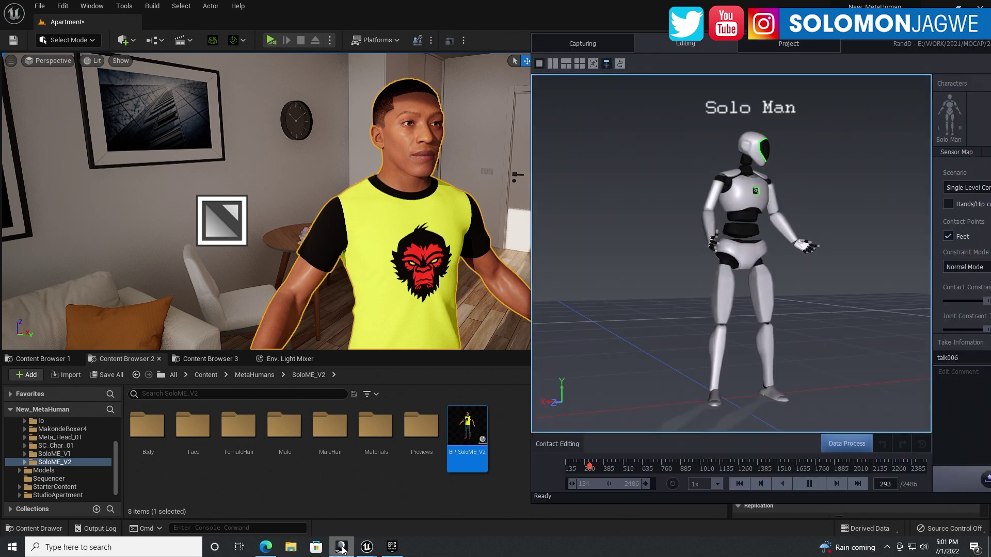
click(341, 547)
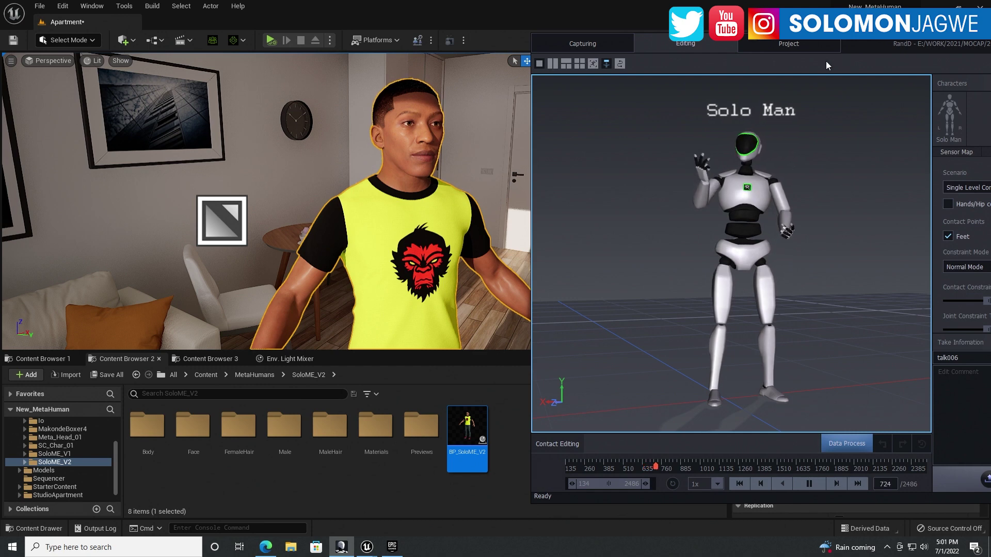
Open Axis Studio's Settings at the BVH Broadcasting page
drag(874, 43, 614, 37)
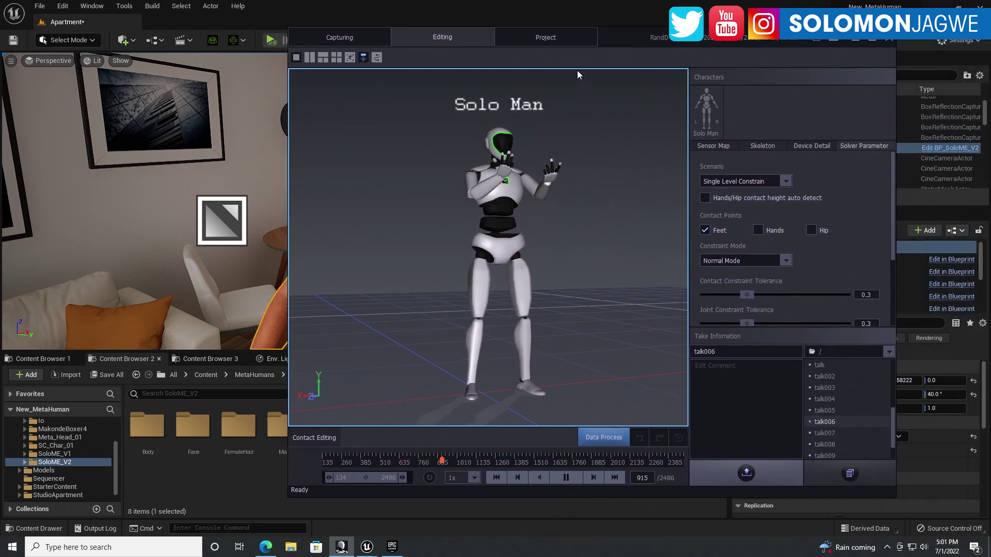
click(833, 41)
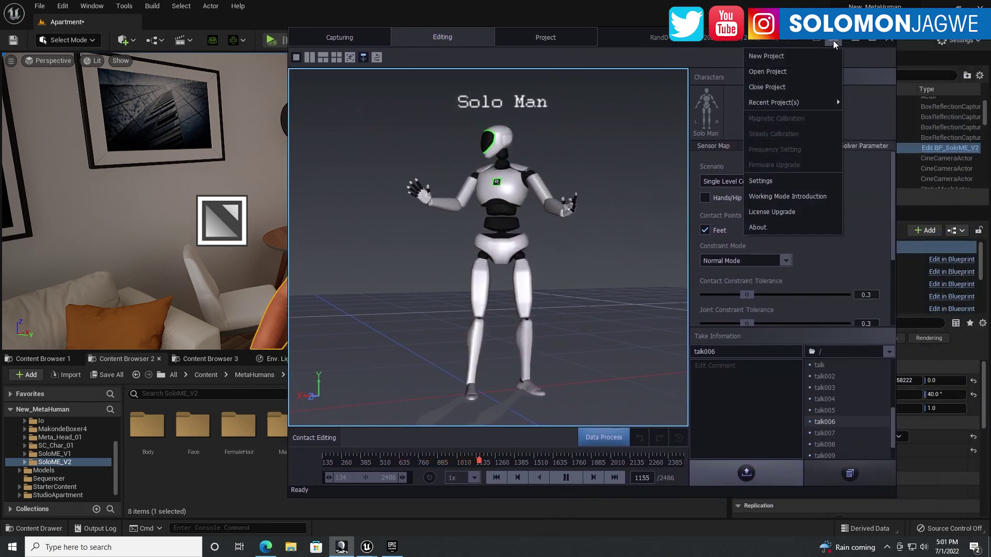
click(766, 183)
click(442, 144)
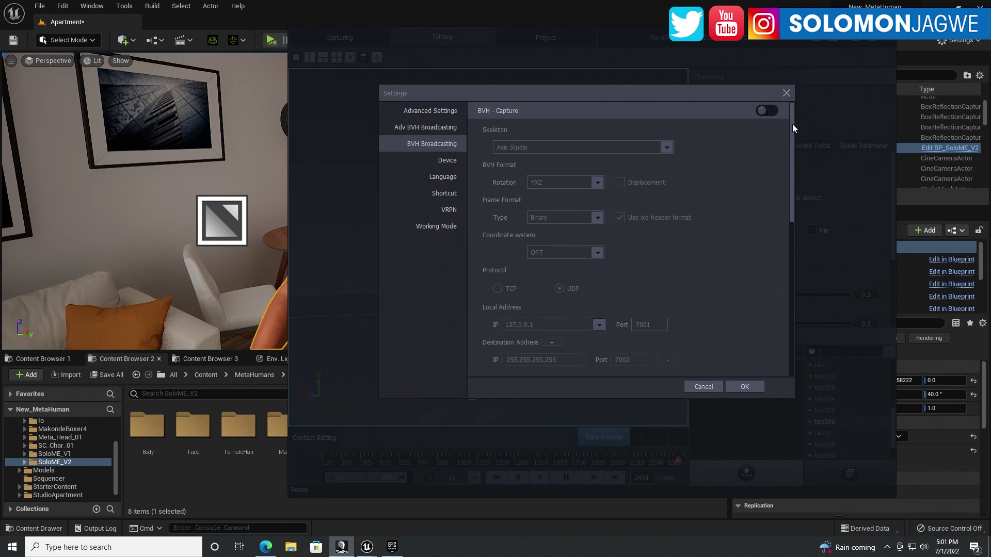
Enable BVH - Edit with the MetaHuman skeleton, displacement off, UDP ports 7003 to 7004
drag(791, 138, 670, 232)
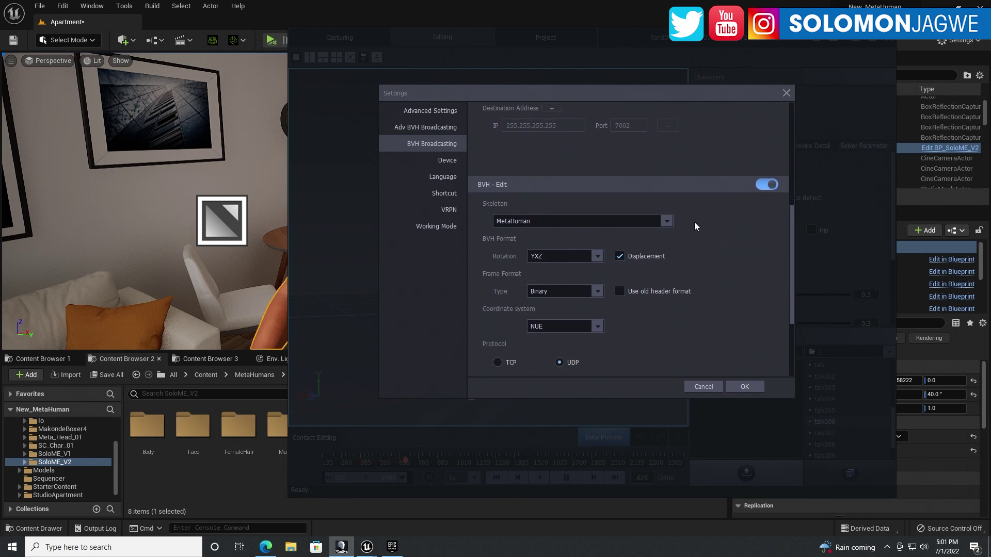
click(667, 223)
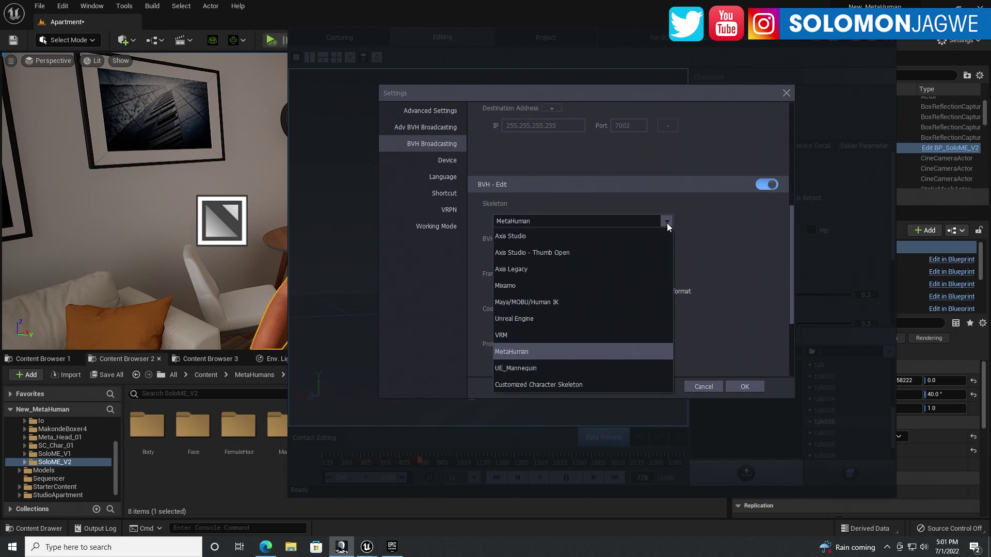
click(521, 353)
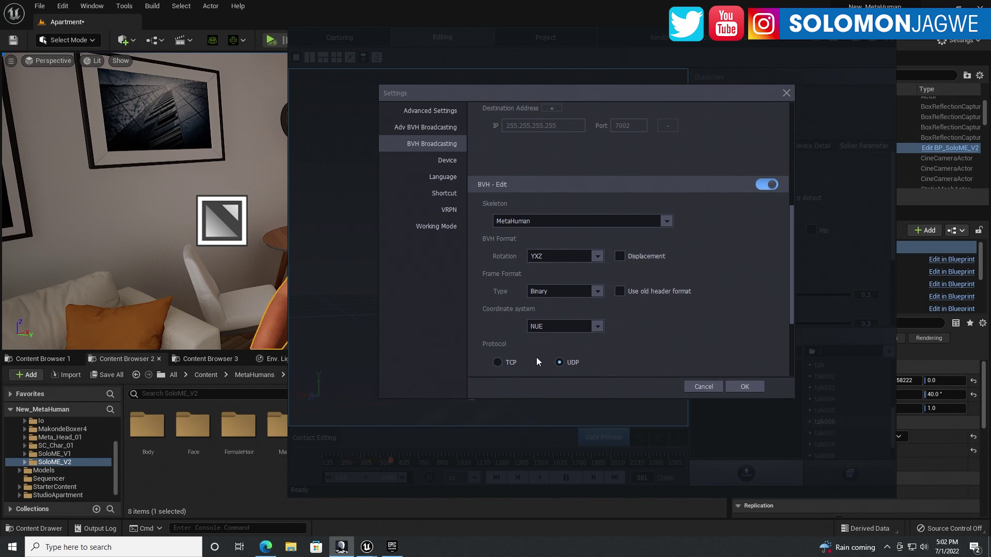
drag(791, 262, 786, 297)
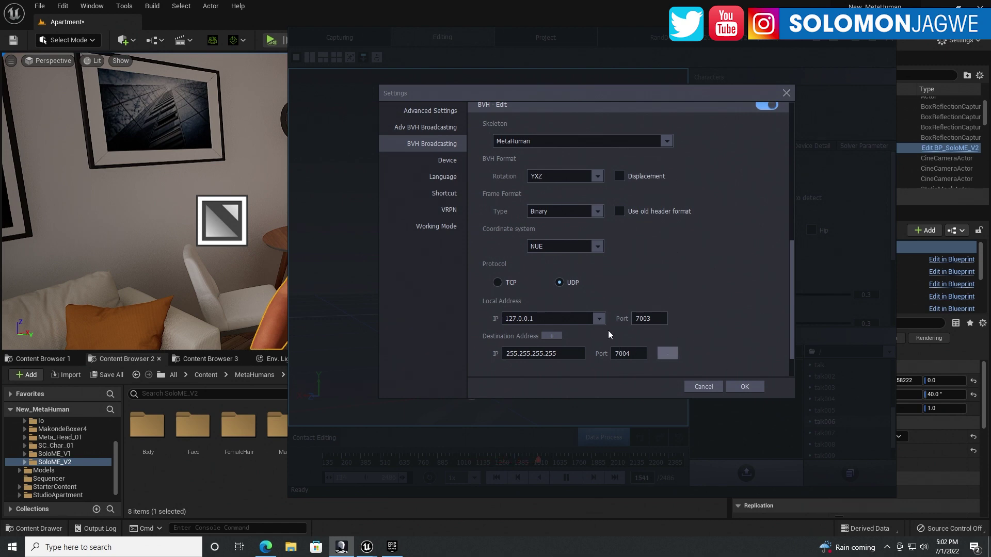
Apply the broadcast settings, turn on Repeat, and end the talk006 range at frame 2463
click(748, 385)
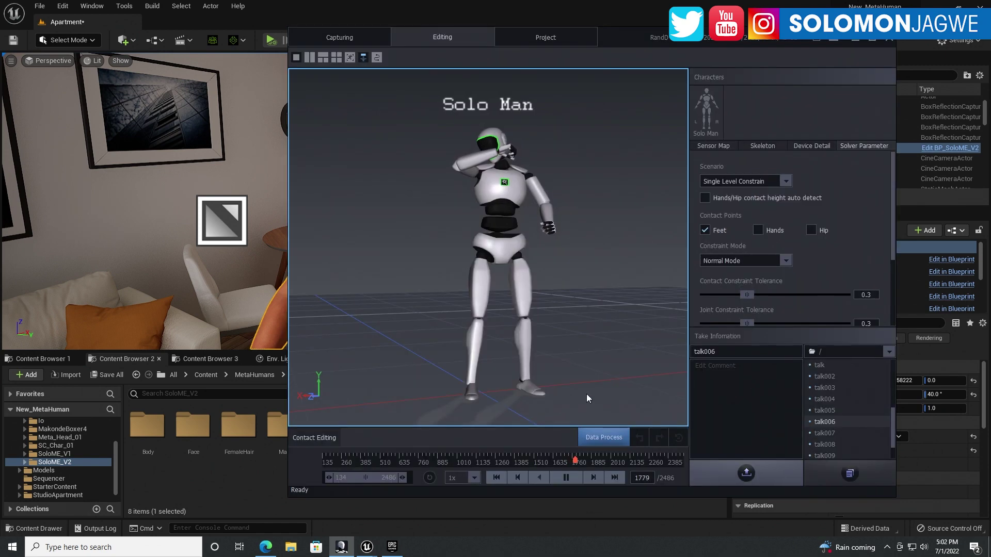
click(430, 478)
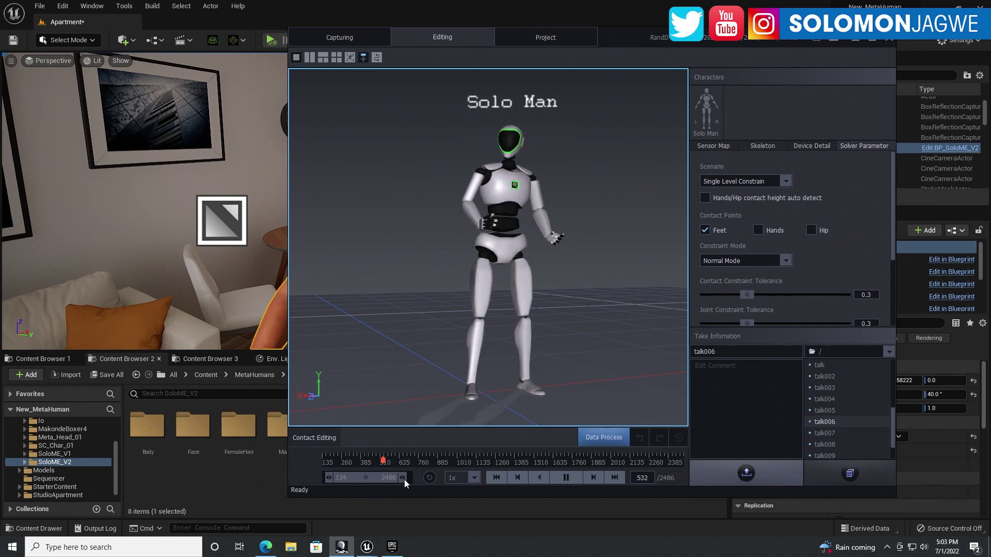
click(652, 457)
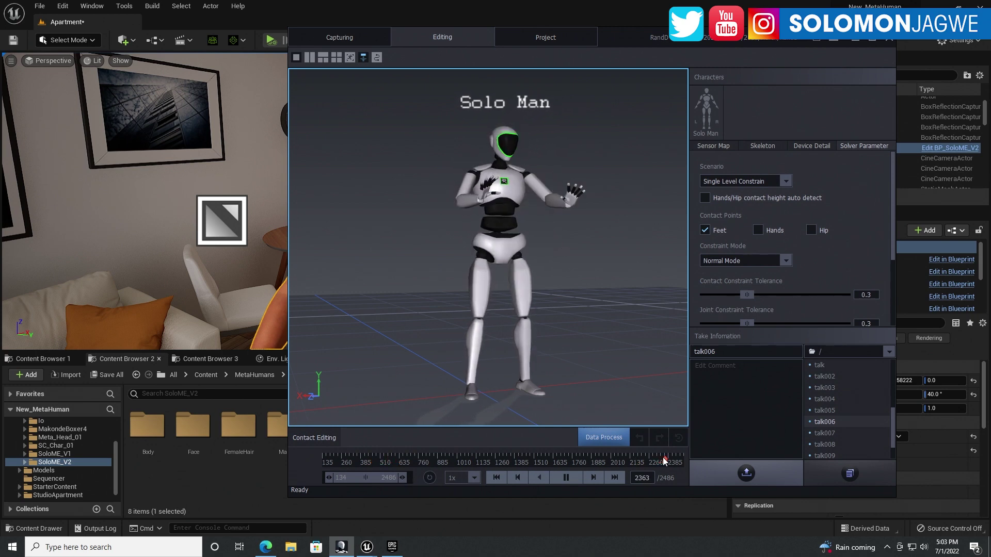
click(563, 478)
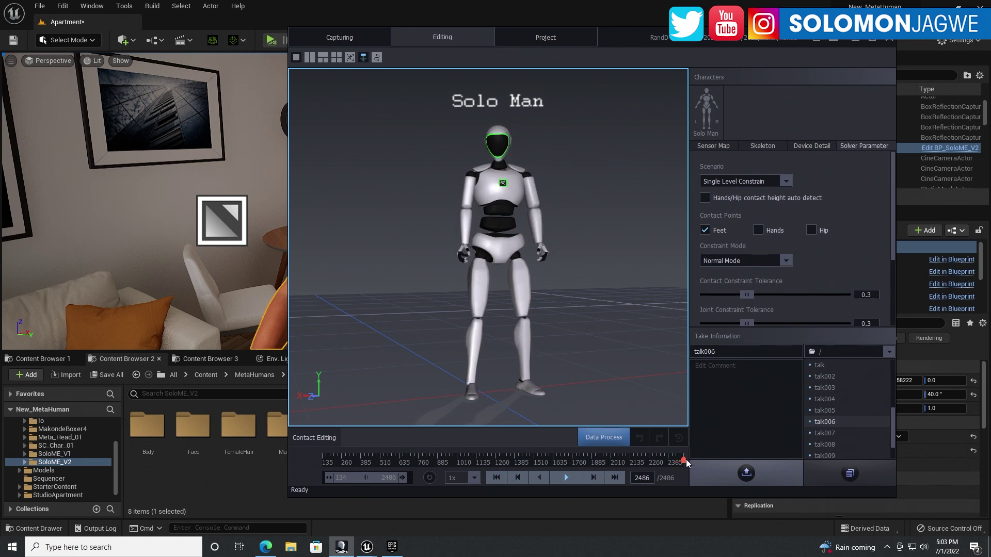
drag(403, 478, 401, 480)
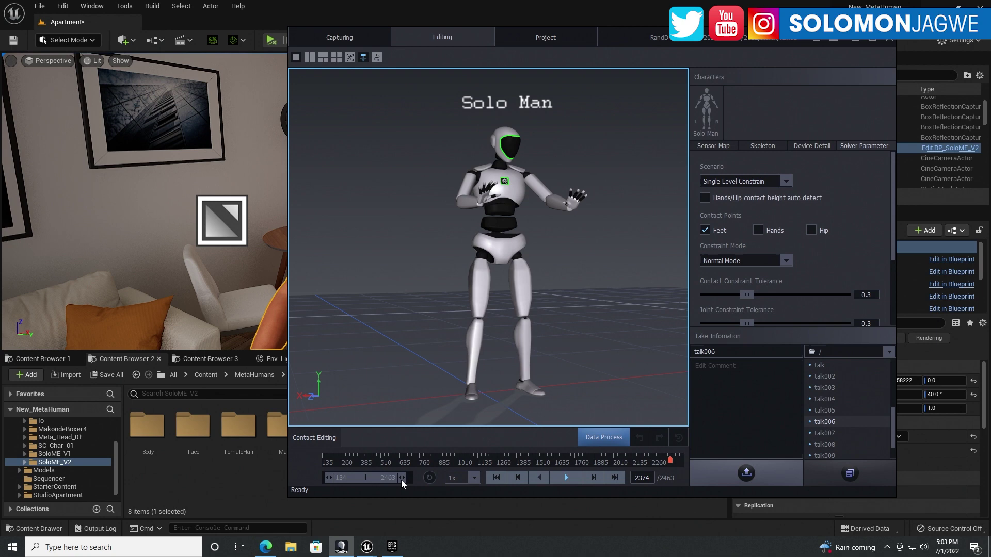
click(676, 463)
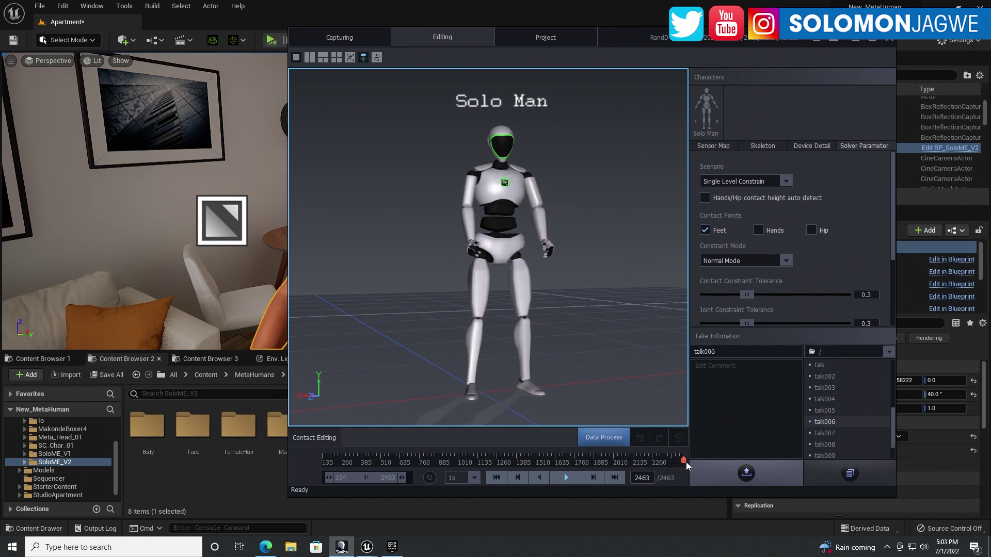
Replay talk006 from the start and minimize Axis Studio
drag(686, 462, 314, 462)
click(563, 477)
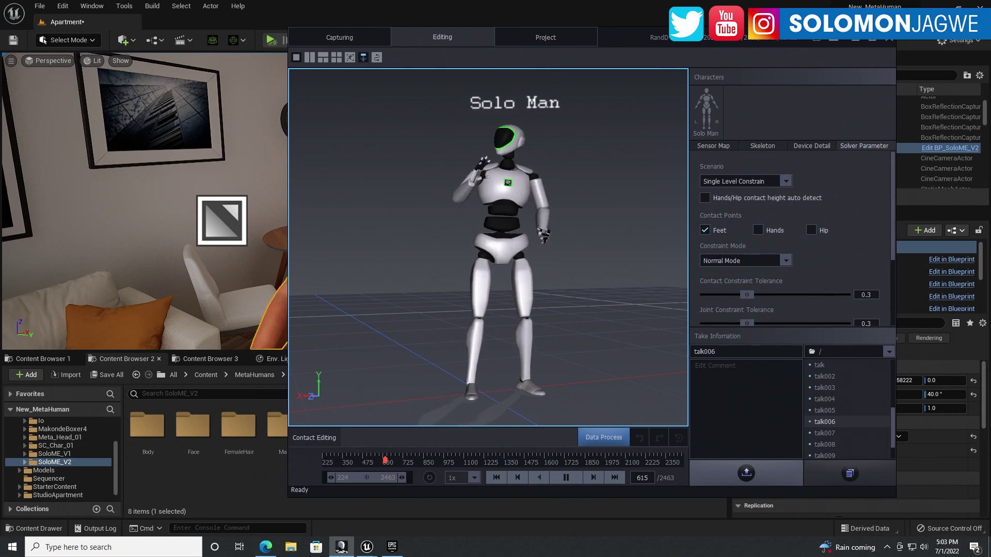
click(888, 37)
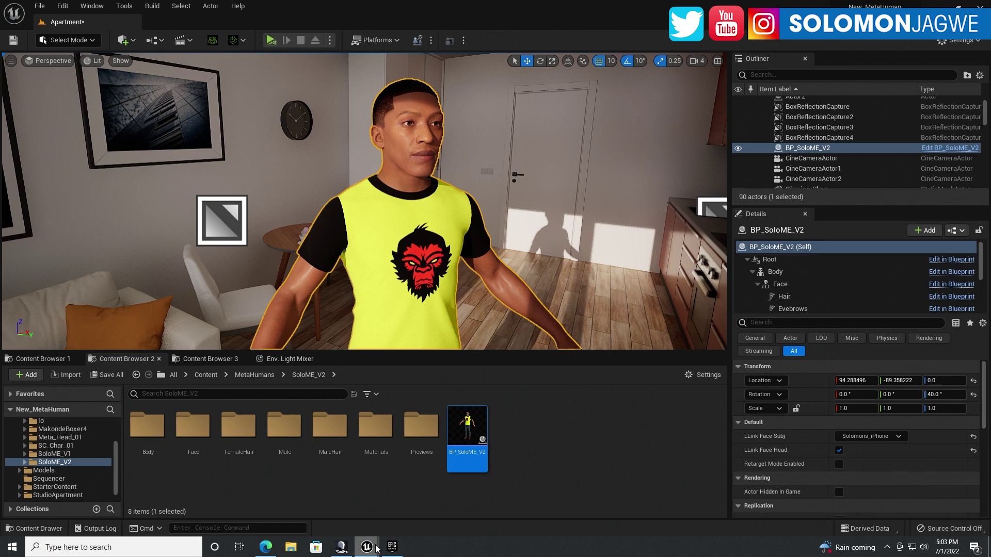
Open the Live Link window from Window > Virtual Production and center it
click(94, 7)
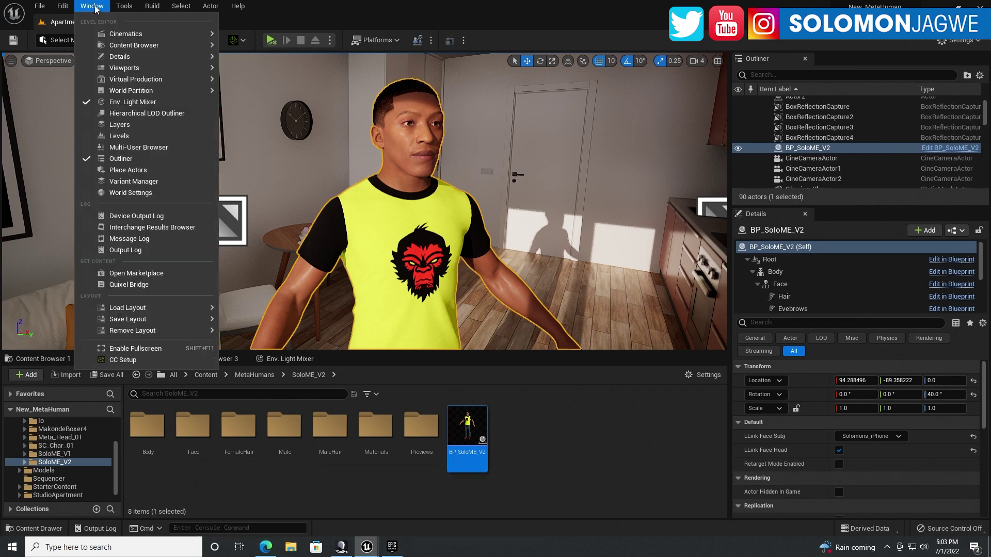
mouse_move(139, 84)
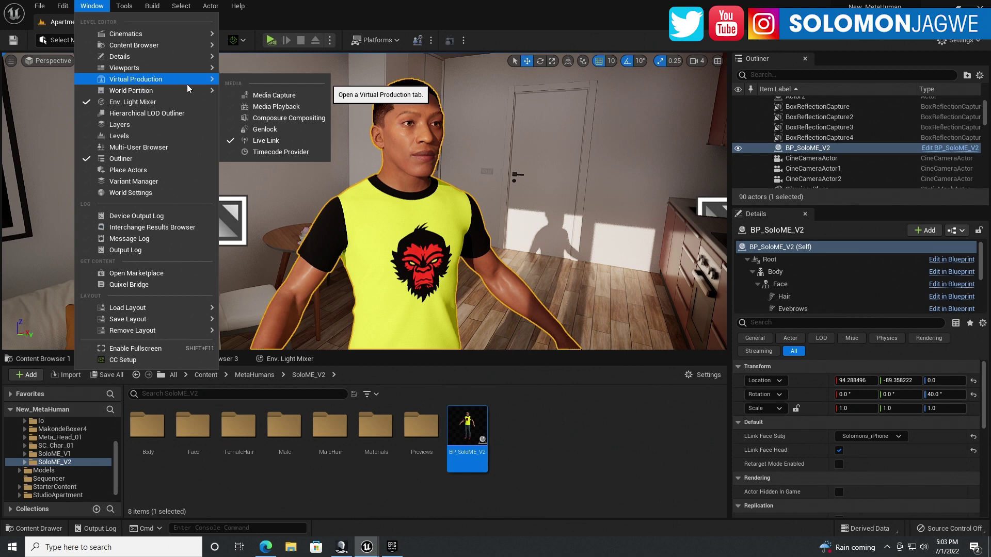
click(268, 145)
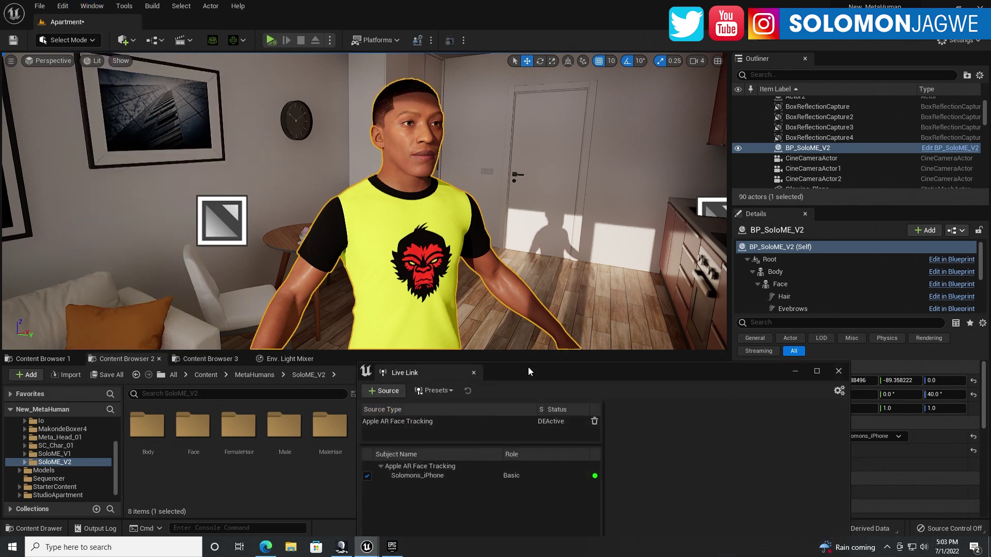
drag(529, 371, 423, 181)
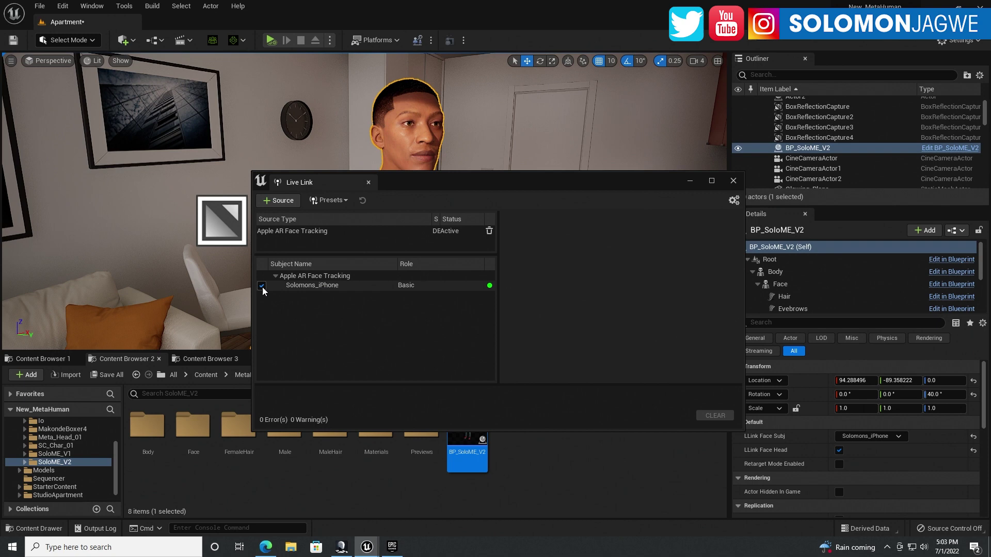
Add an Axis Neuron Live source to Live Link
click(282, 203)
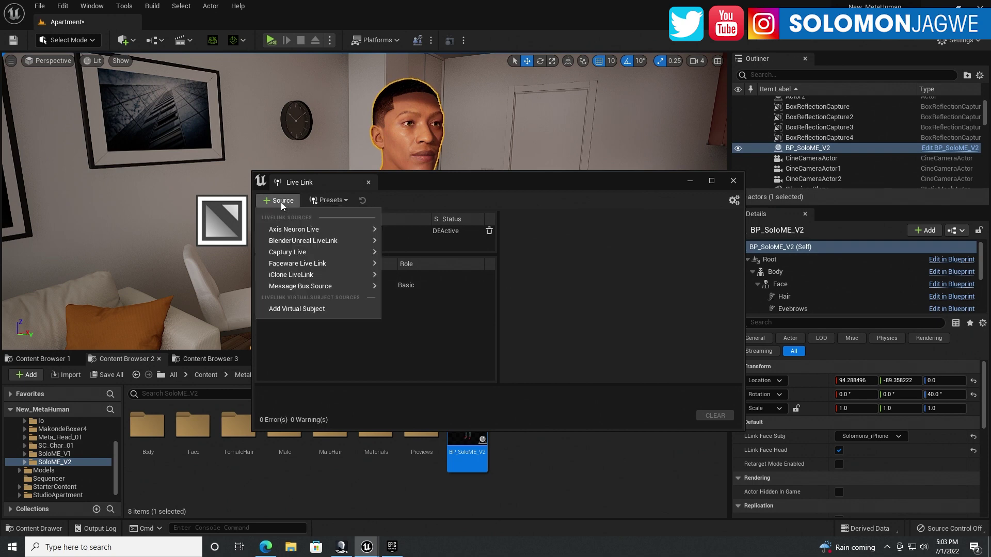
mouse_move(330, 229)
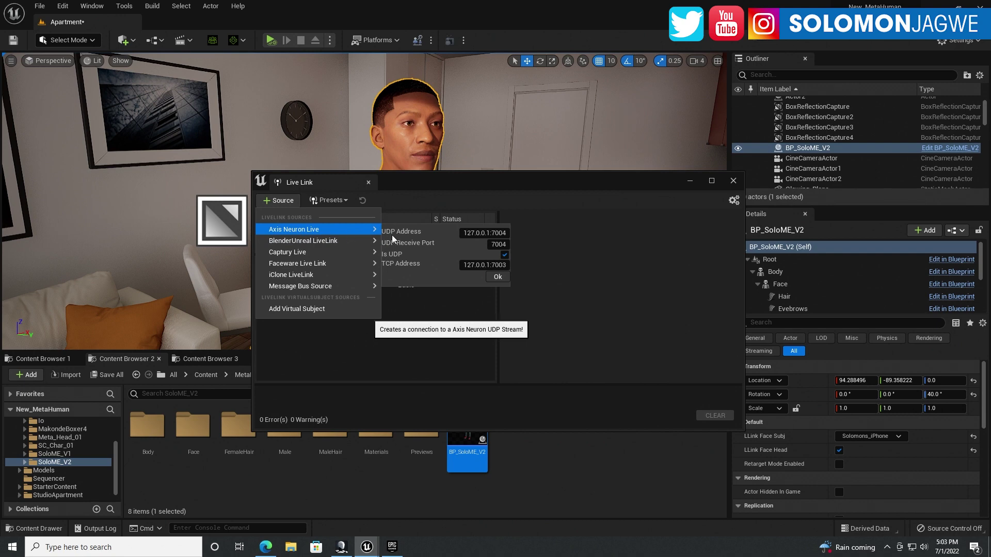
click(498, 276)
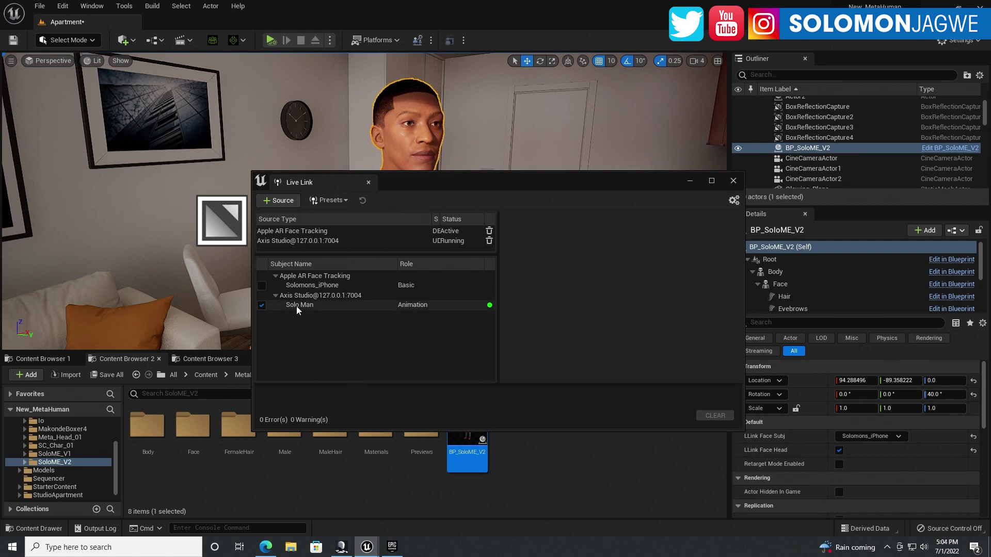
click(341, 547)
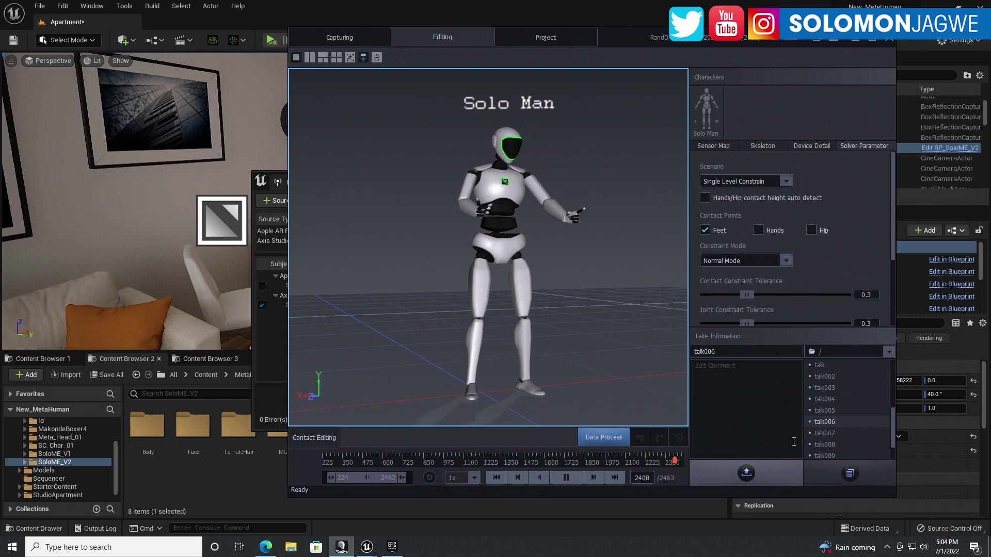
click(764, 146)
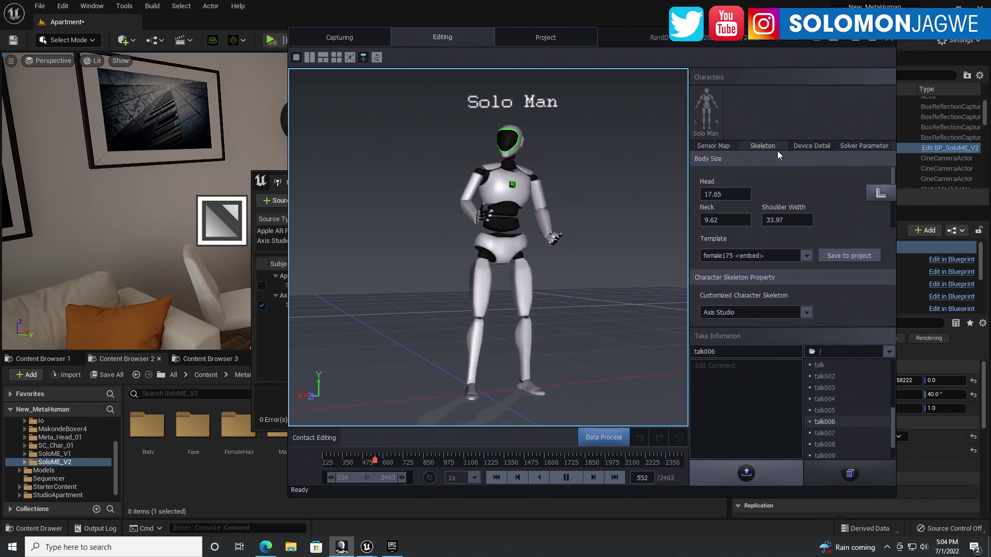
click(720, 146)
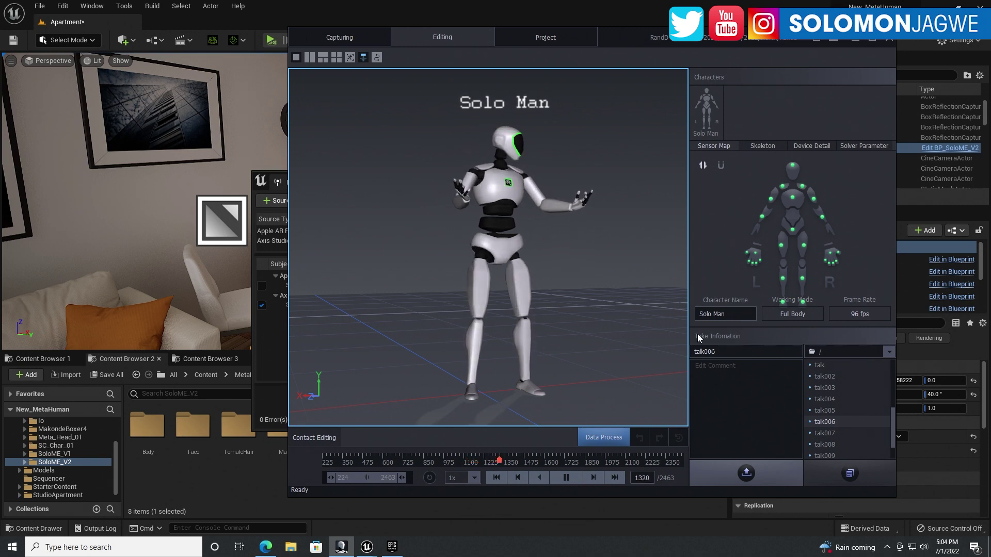
click(649, 2)
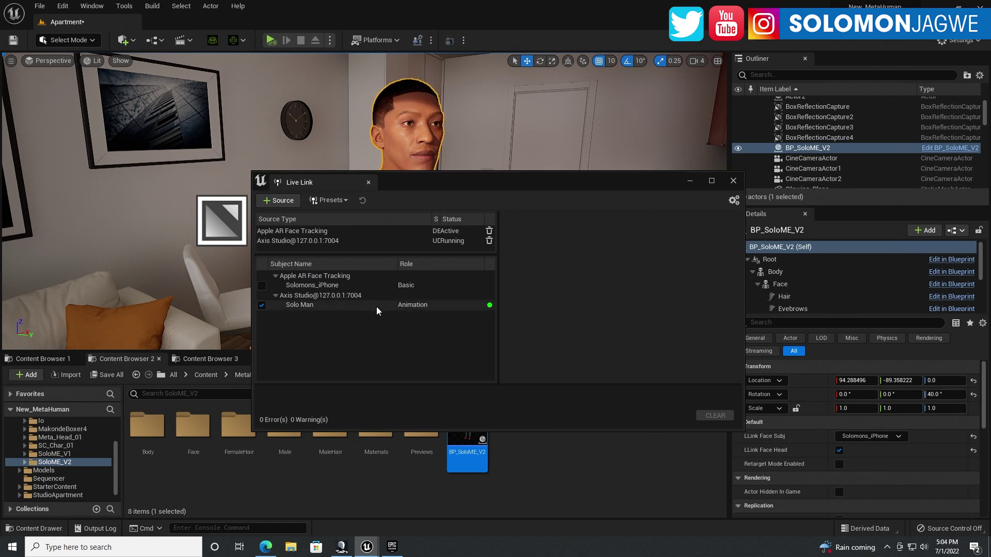
Simulate the level briefly to view the characters, then stop
click(329, 40)
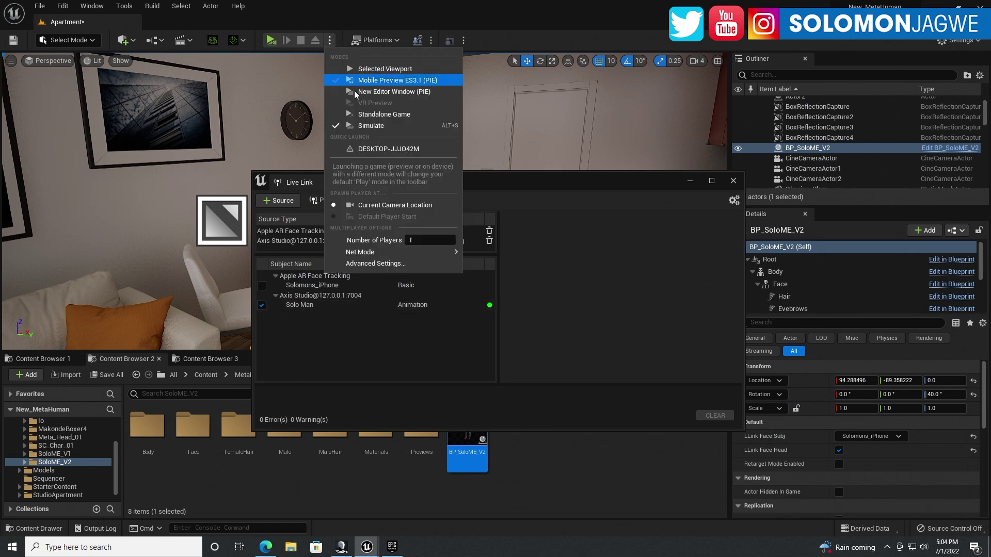
click(374, 129)
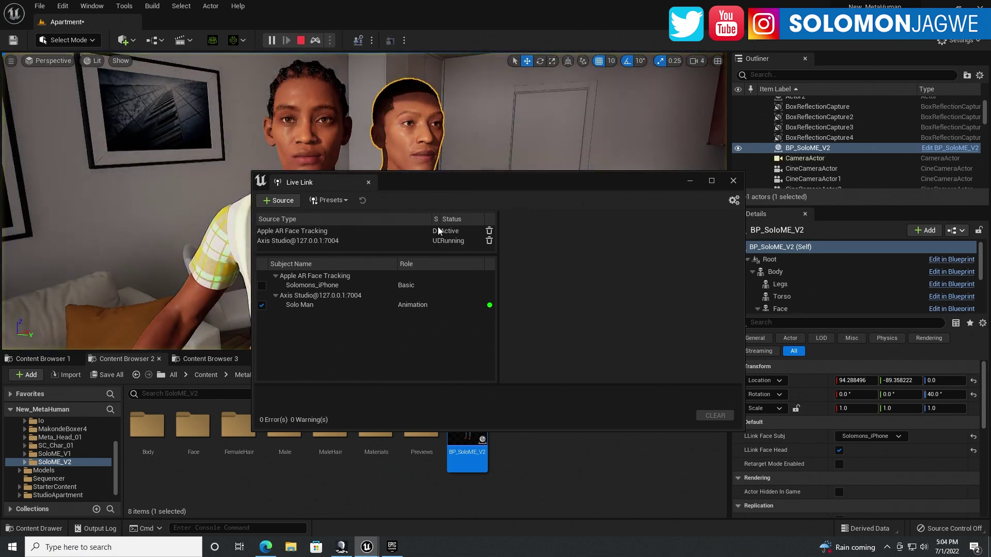
drag(540, 175, 424, 320)
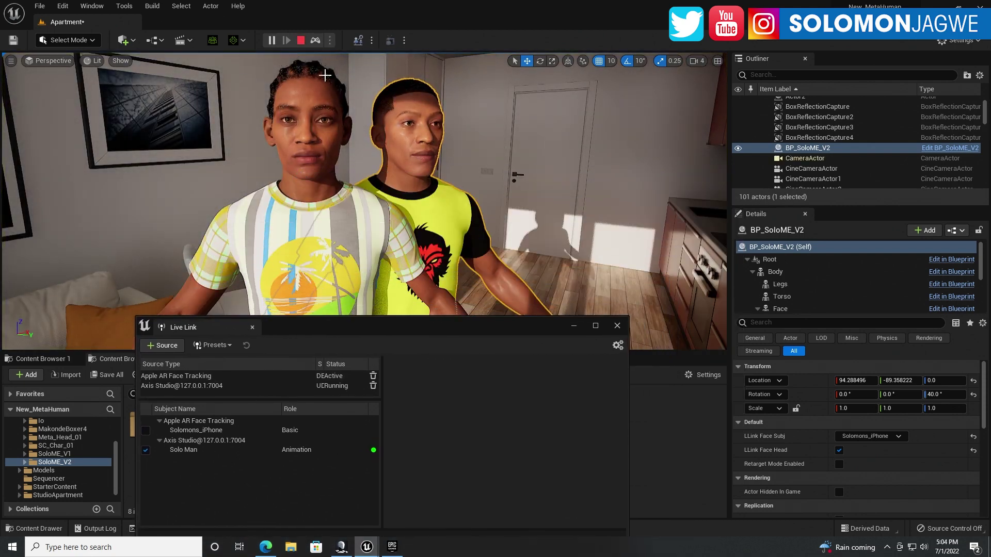
click(301, 39)
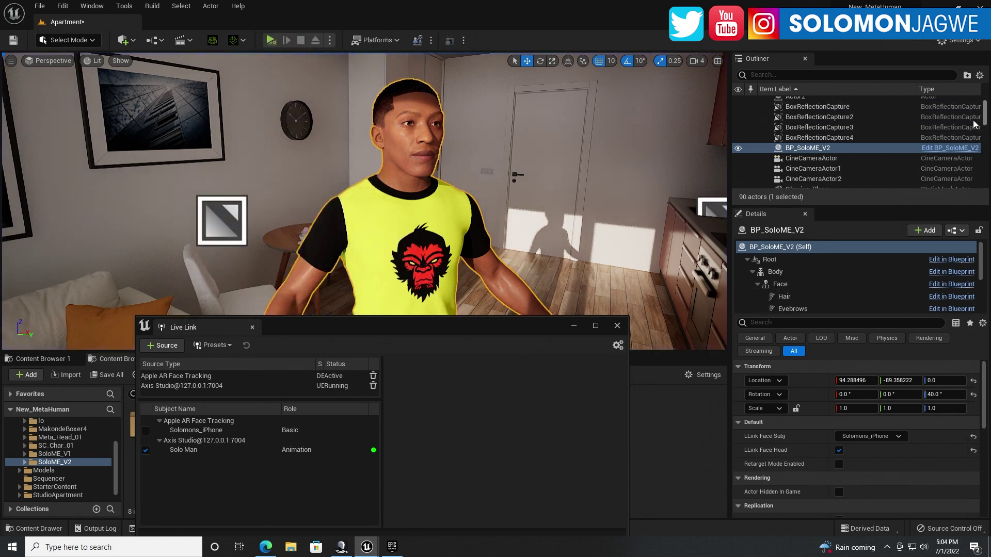
Tick Actor Hidden In Game for BP_MakondeBoxer4 using a Details search for 're'
scroll(983, 118, up, 3)
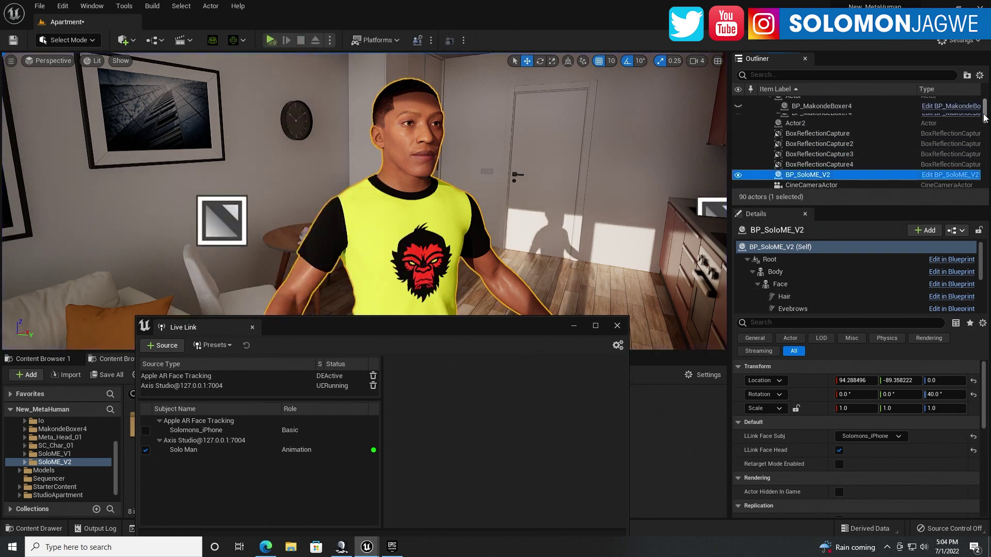
click(836, 122)
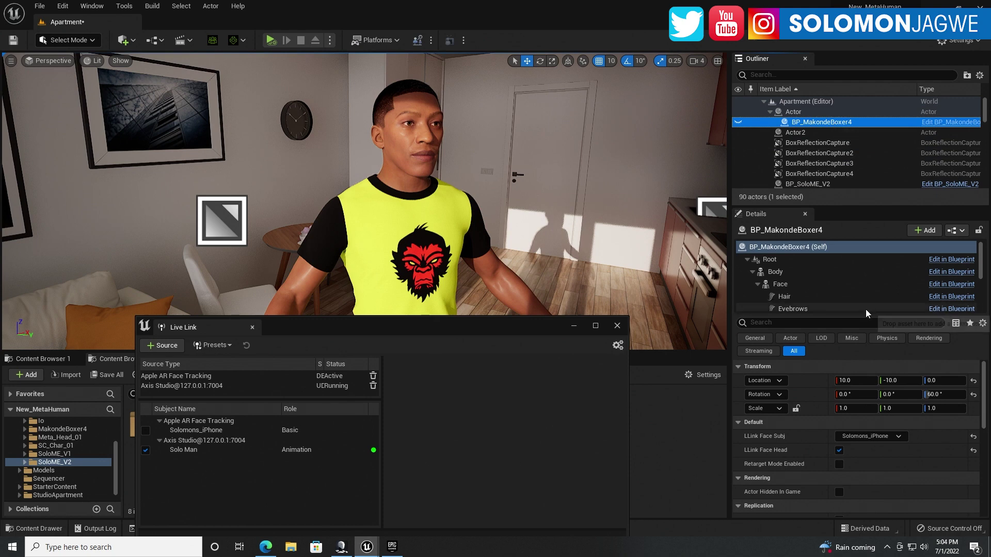
click(791, 323)
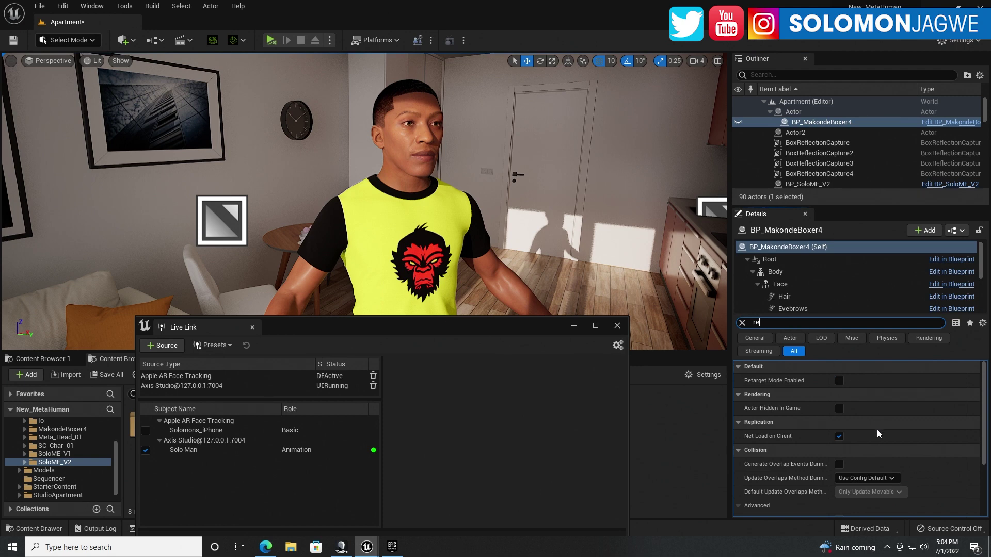
click(839, 408)
click(743, 323)
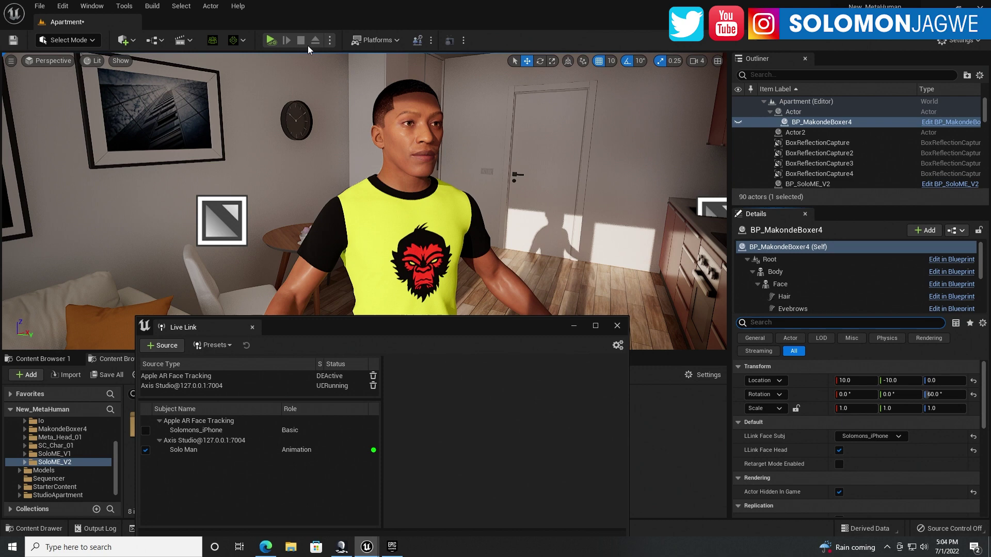
Simulate again to confirm only the yellow-shirted MetaHuman shows, then minimize Live Link
click(330, 39)
click(367, 127)
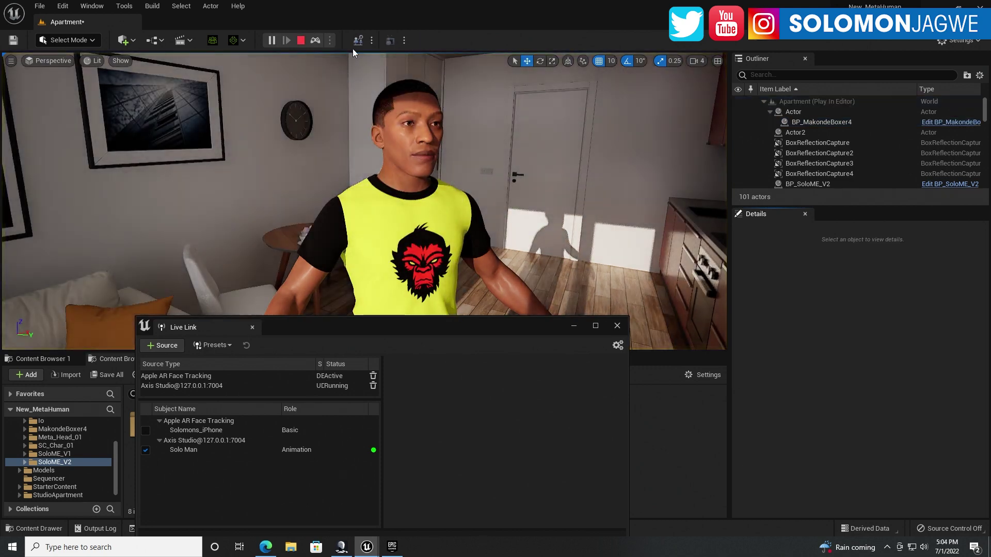
click(301, 40)
drag(441, 324, 682, 223)
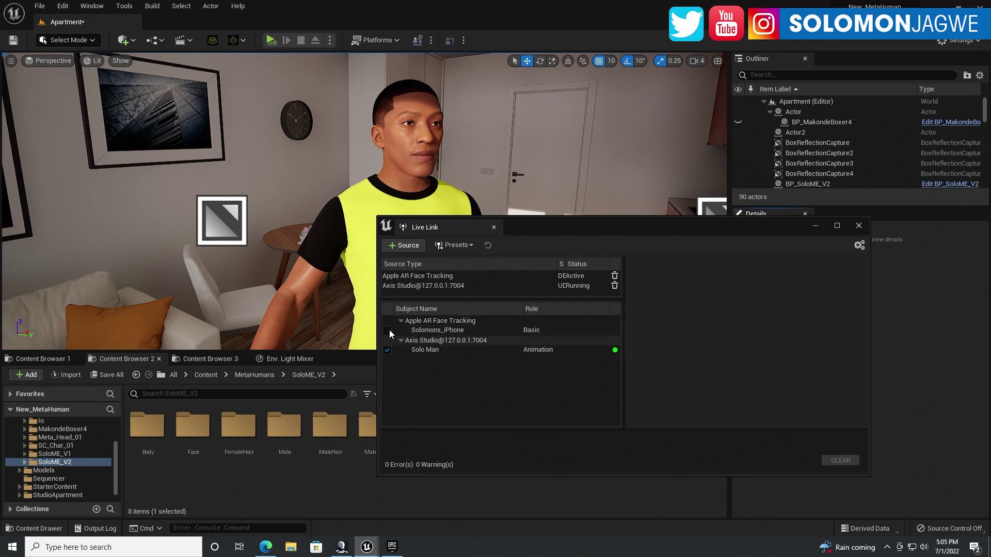
click(816, 226)
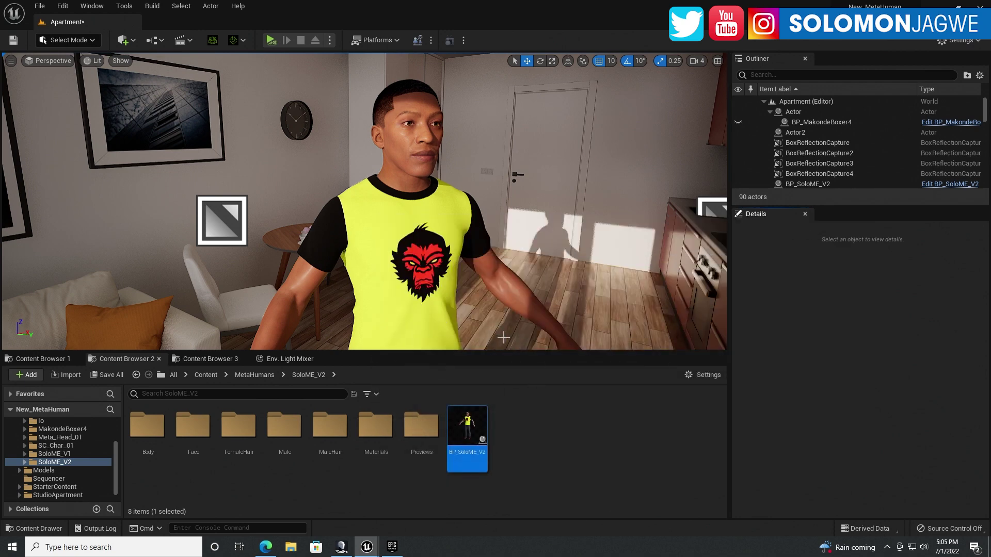
Edit the BP_SoloME_V2 Blueprint and browse to its Body skeletal mesh m_med_nrw_body
click(421, 133)
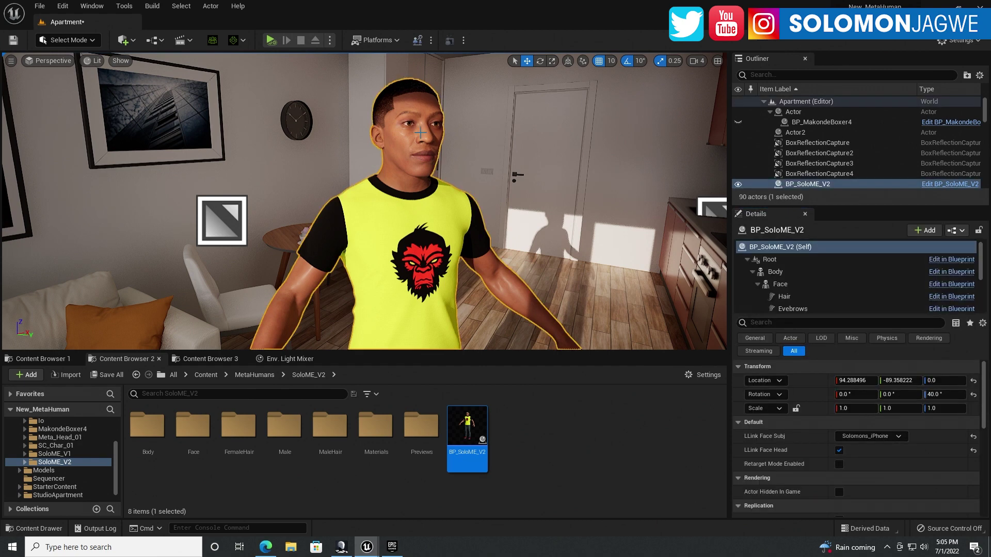
click(941, 184)
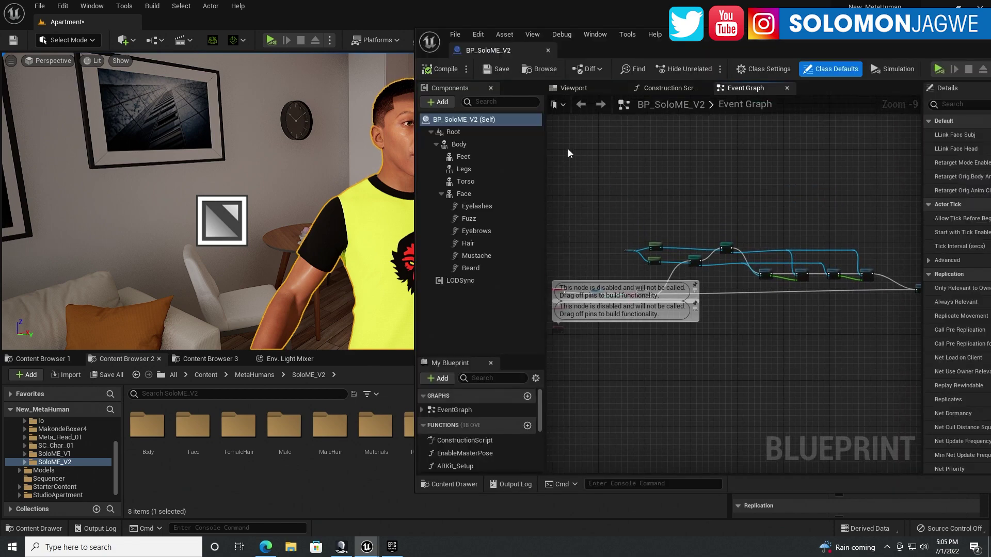
click(461, 145)
drag(770, 42, 431, 36)
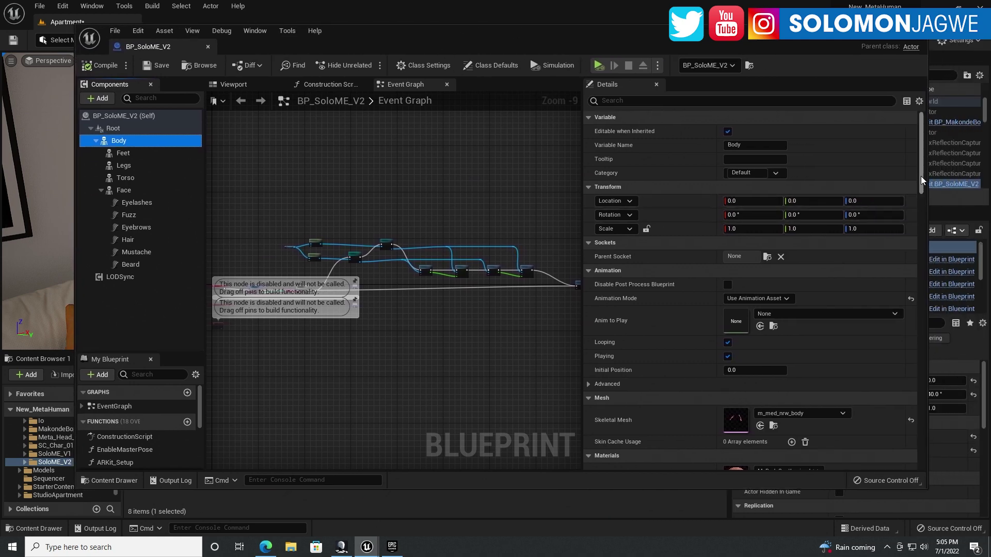
drag(921, 175, 917, 207)
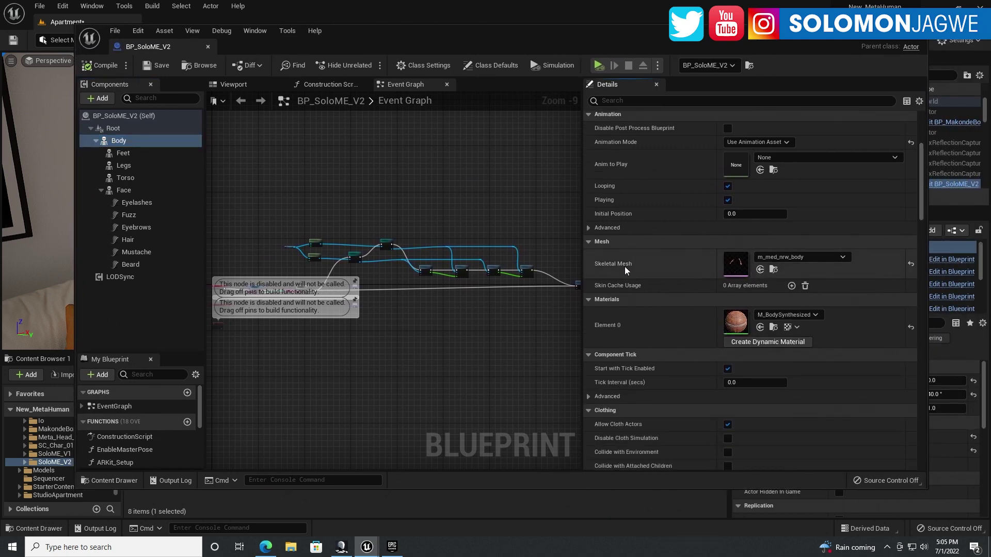
click(775, 271)
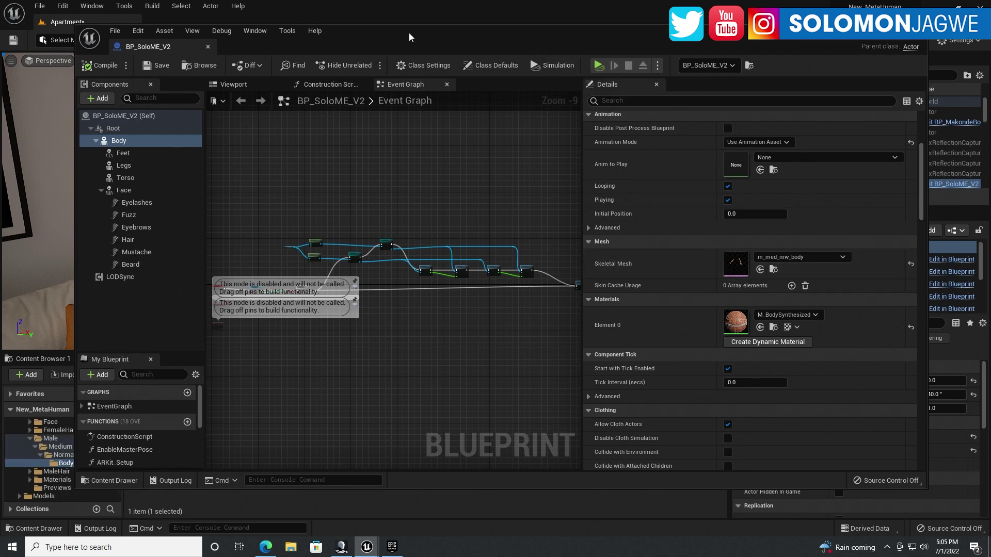
Create an Anim Blueprint from m_med_nrw_body's skeleton with the default name metahuman_base_skel_AnimBlueprint
drag(409, 33, 831, 95)
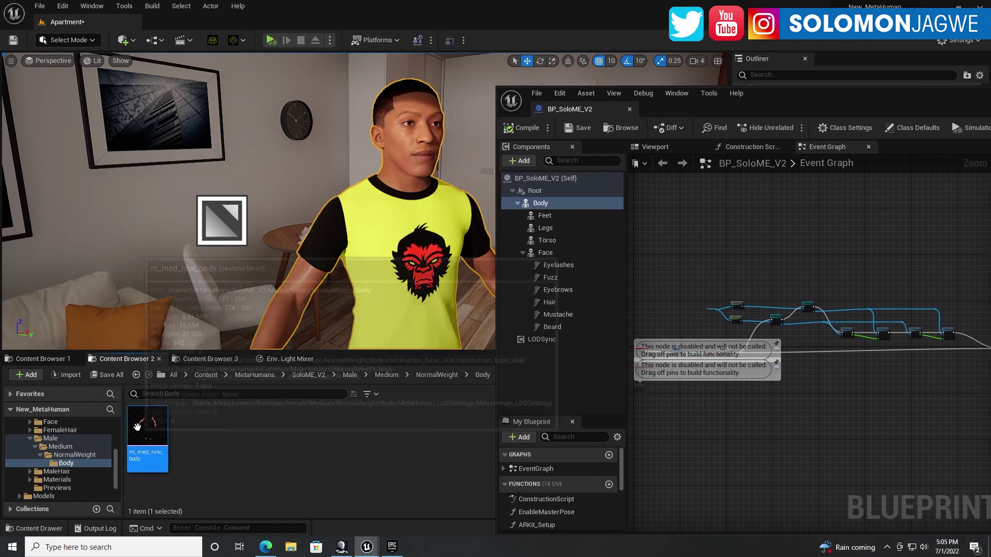
right_click(155, 428)
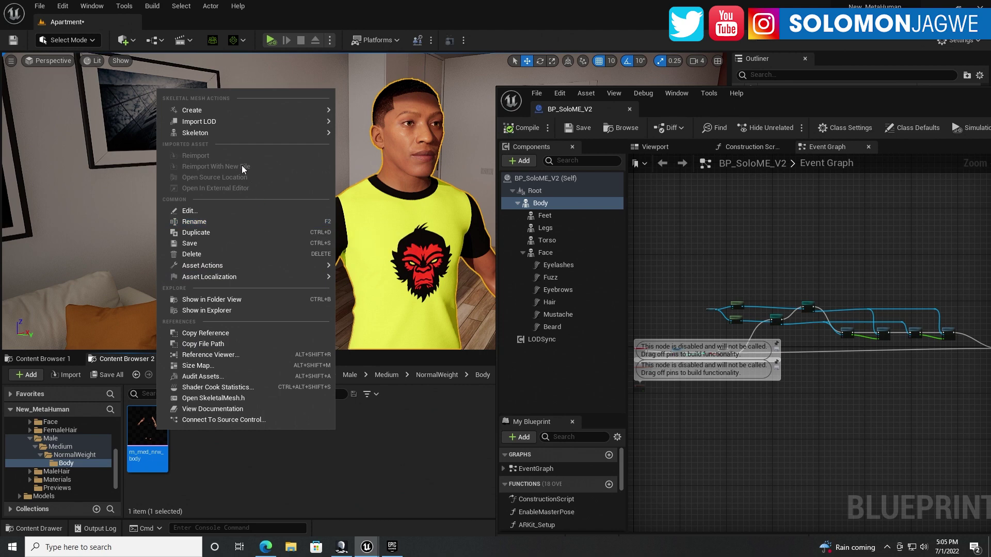
mouse_move(235, 113)
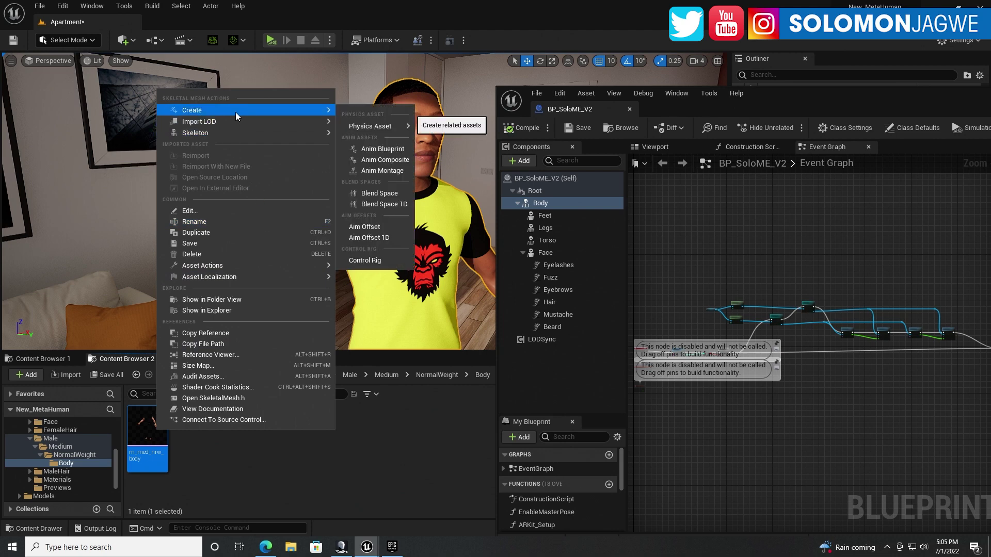
click(394, 150)
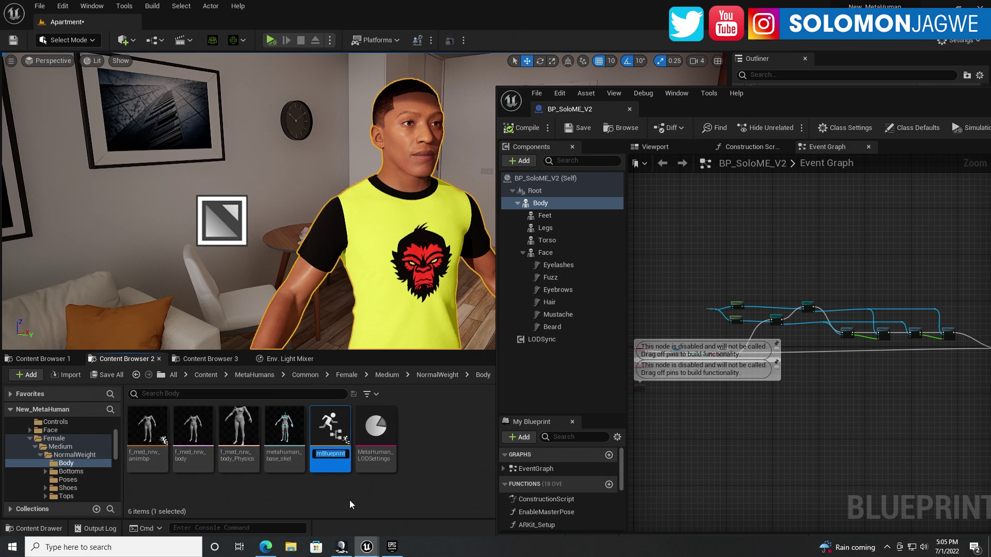
key(Return)
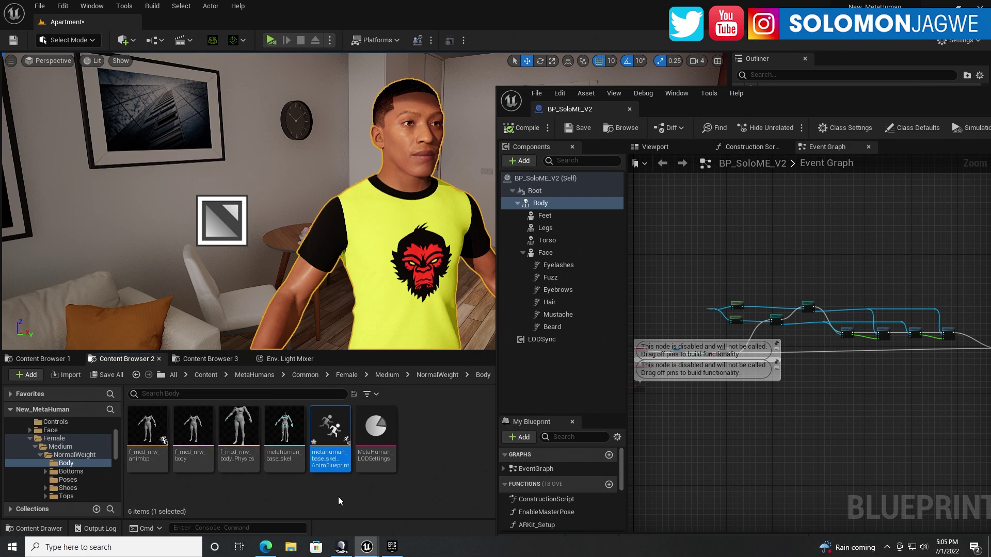
Open metahuman_base_skel_AnimBlueprint and position its editor over the level
double_click(335, 436)
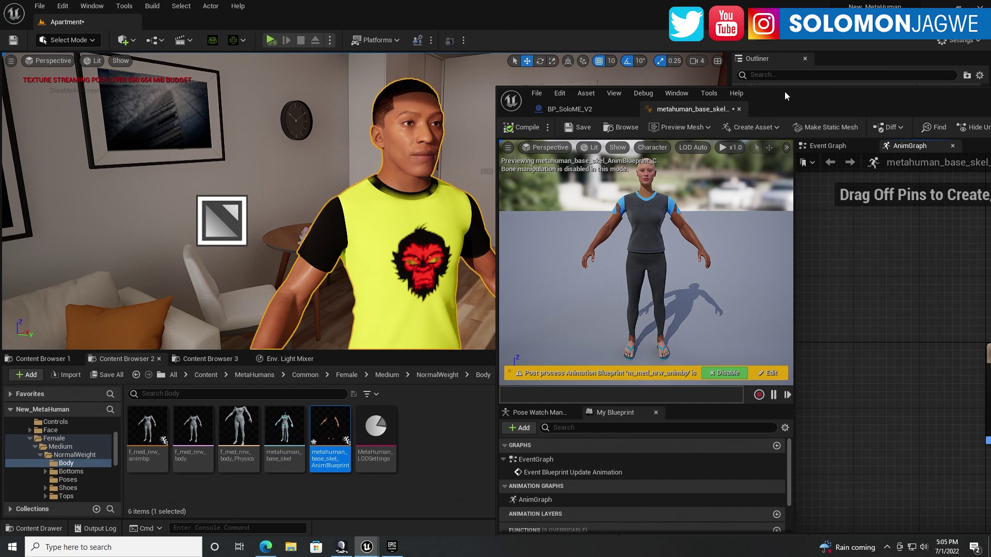
drag(785, 91, 495, 251)
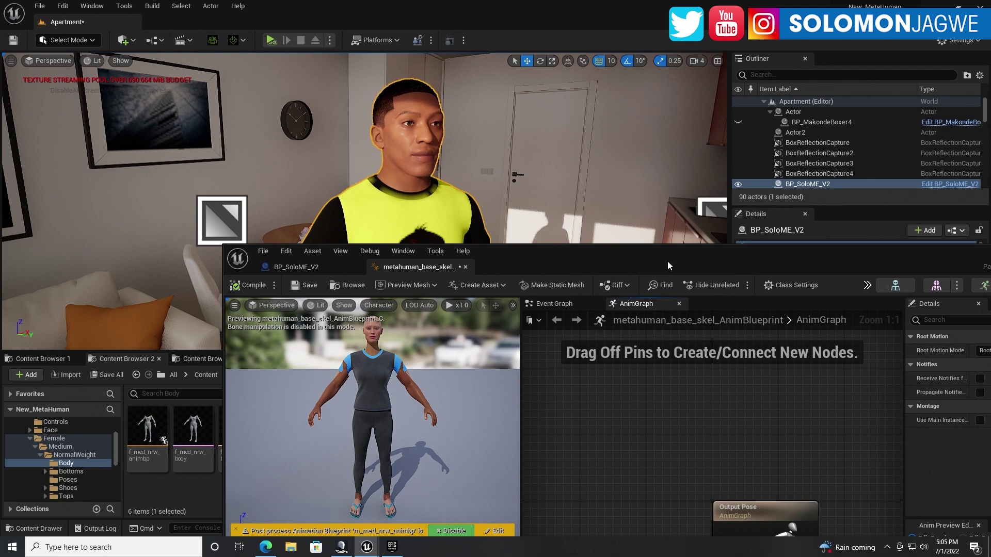
drag(667, 261, 511, 72)
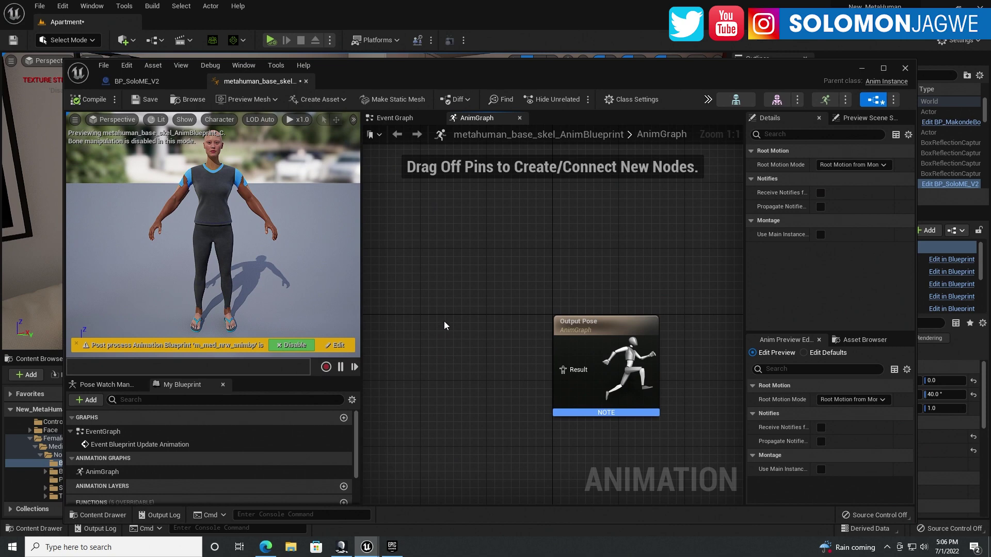
Add a Live Link Pose node beside Output Pose and bring up its Live Link subject list
right_click(431, 291)
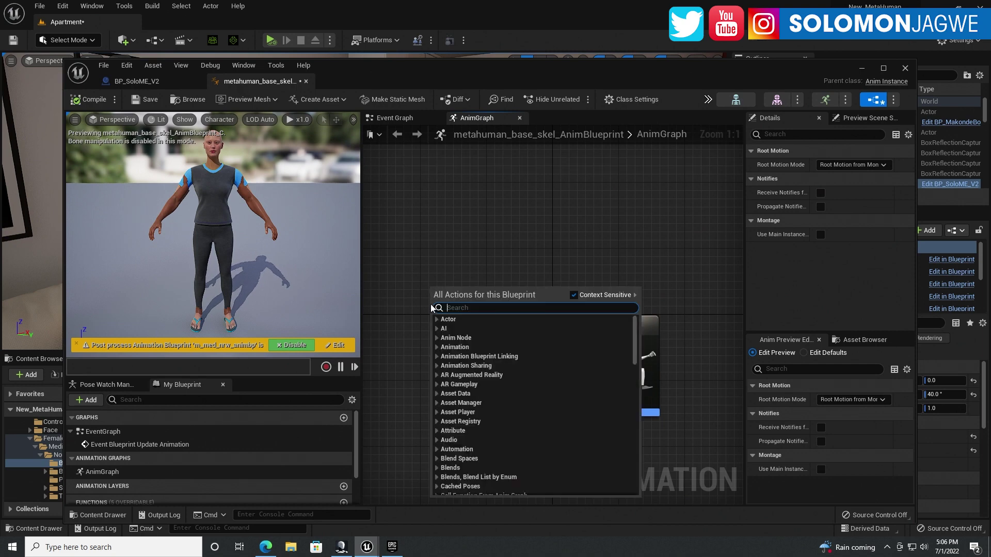
text(liv)
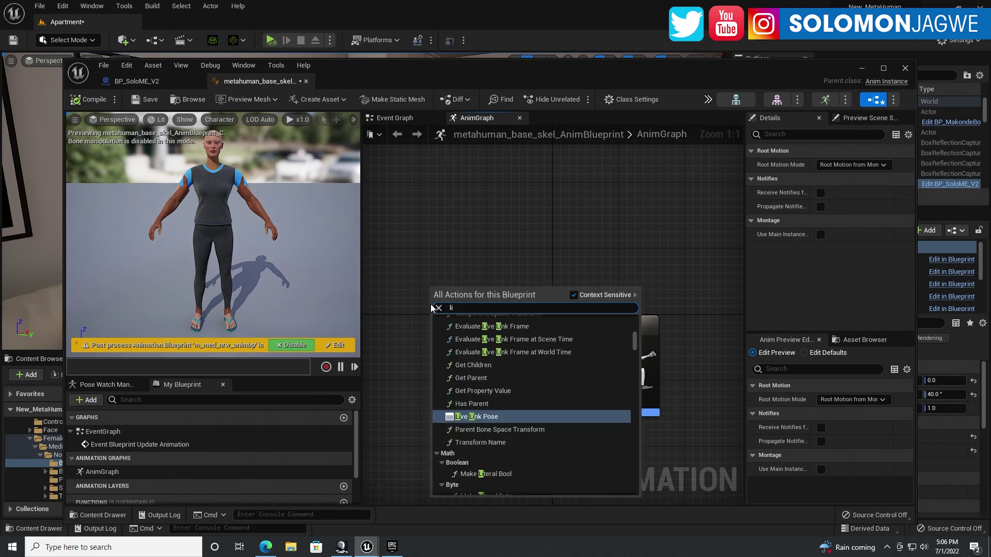
click(473, 417)
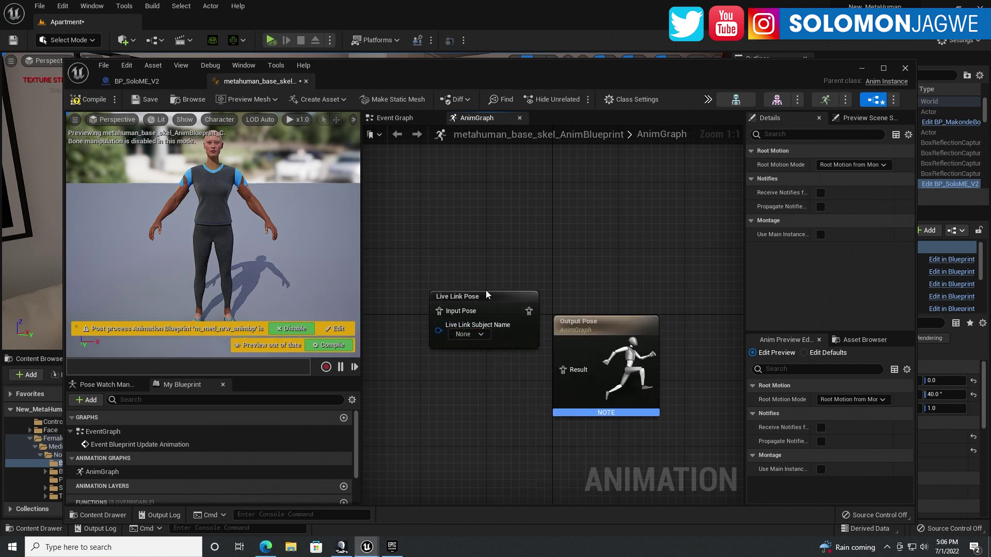
drag(488, 298, 443, 227)
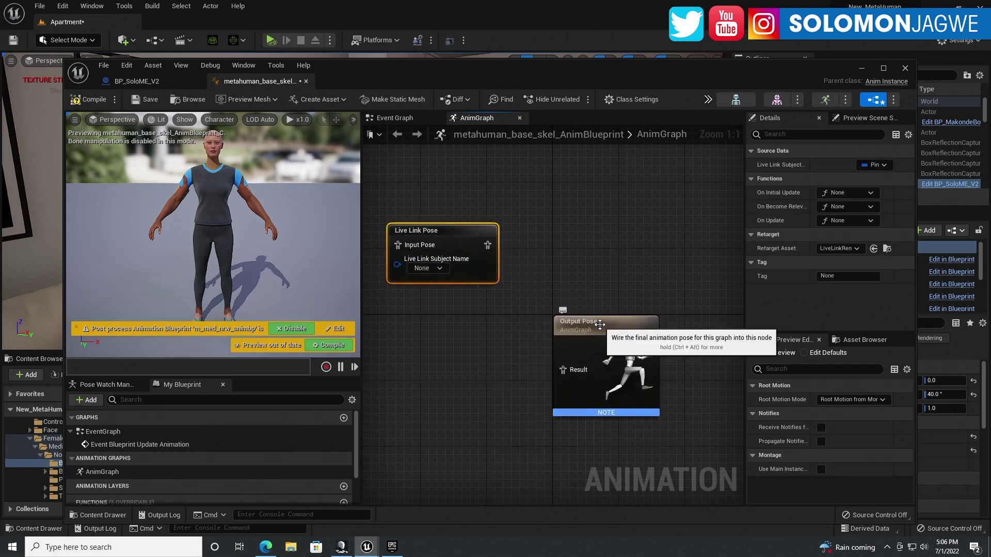
drag(597, 322, 630, 220)
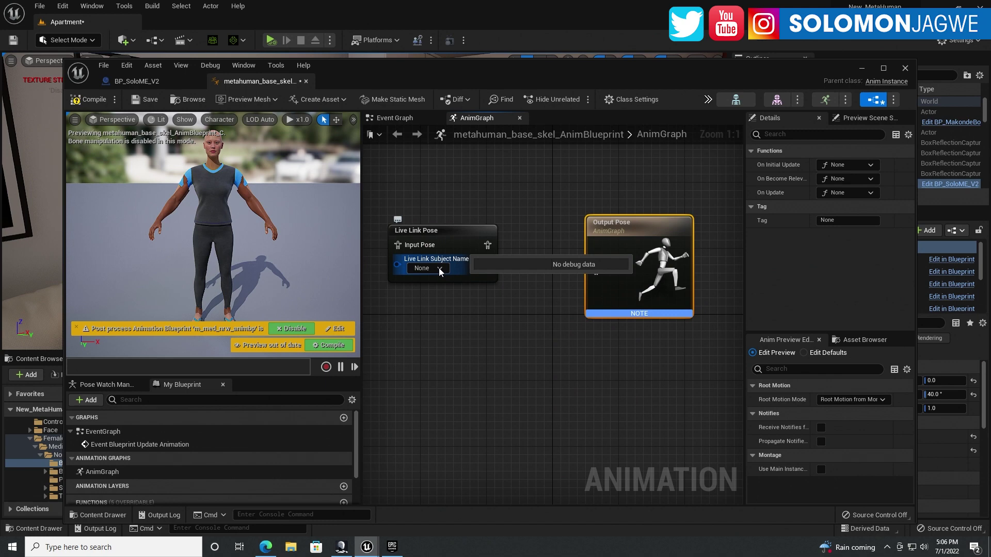
click(439, 269)
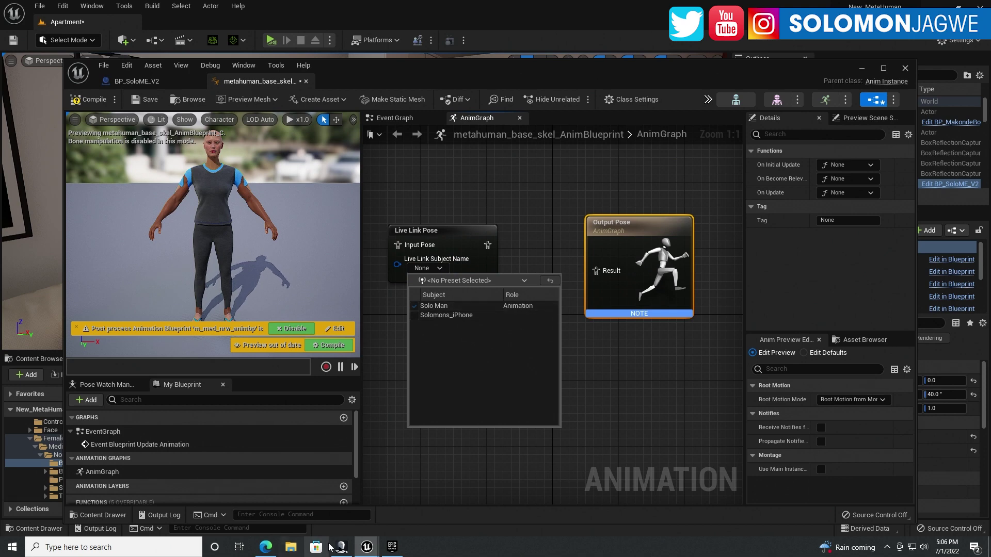
mouse_move(341, 550)
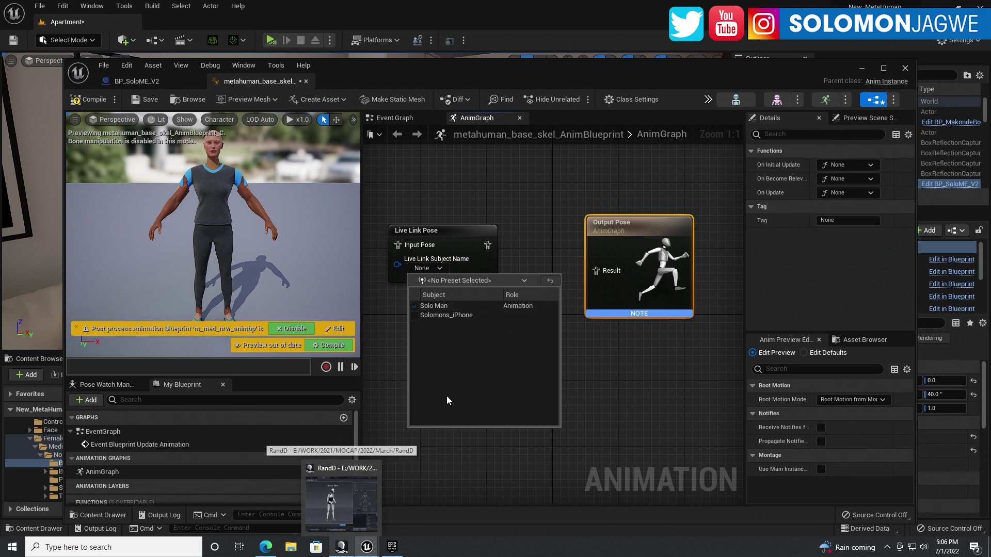
Set the subject to Solo Man and Retarget Asset to UE_Metahumans_LiveLink_remapAsset, compiling after each
click(435, 306)
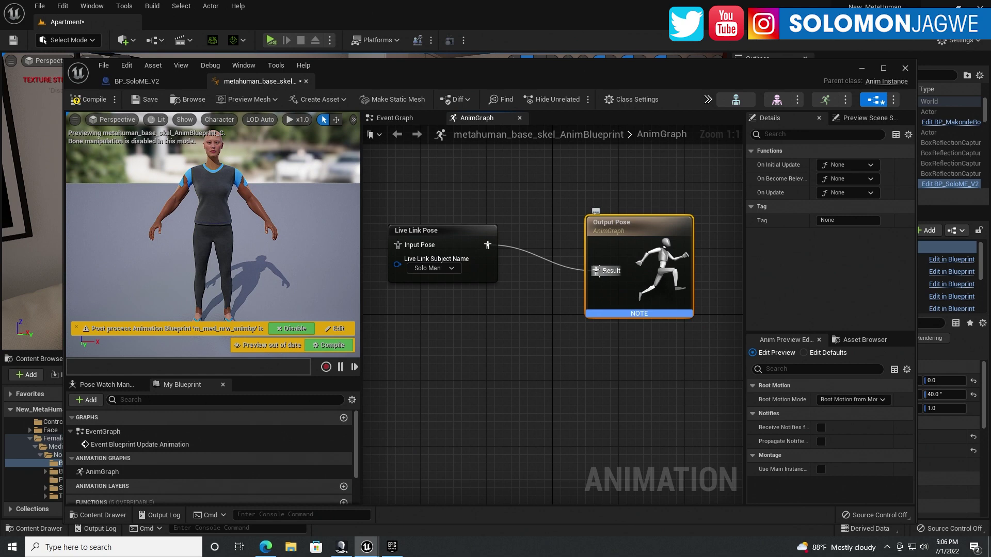
click(89, 99)
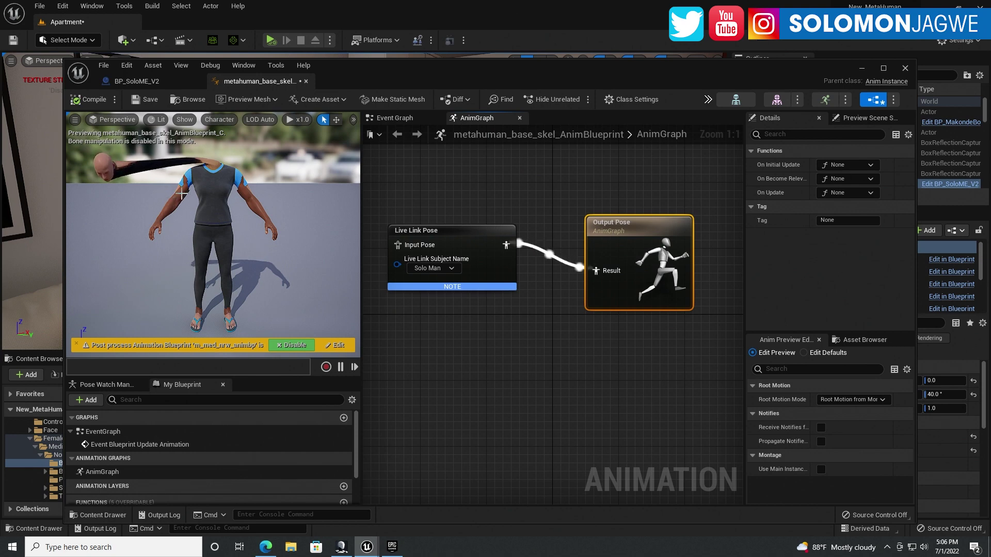
click(454, 231)
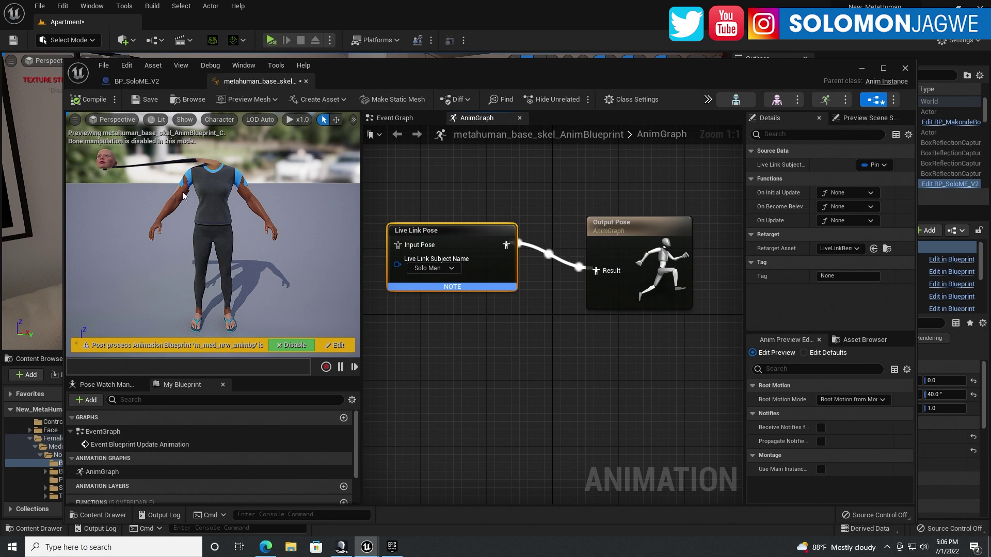
click(856, 249)
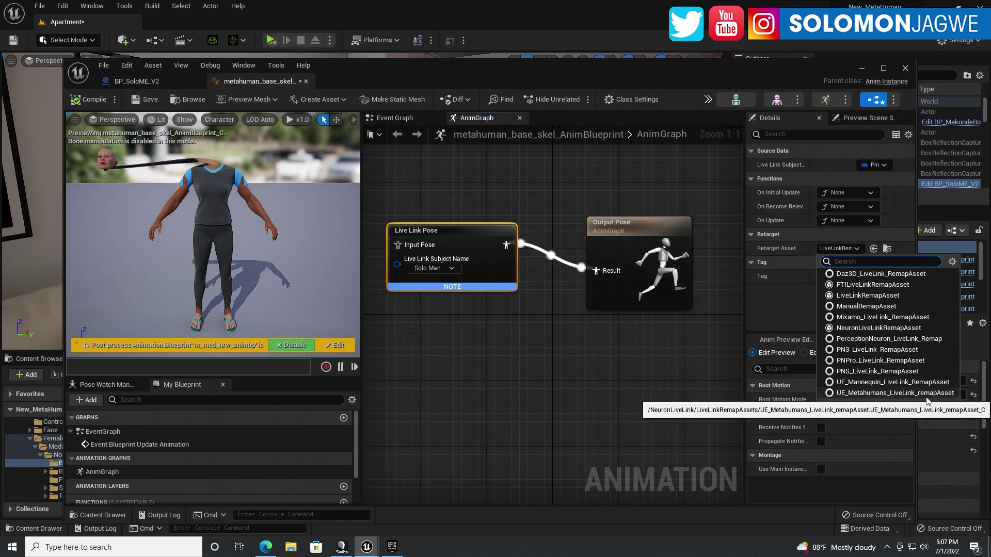
click(854, 394)
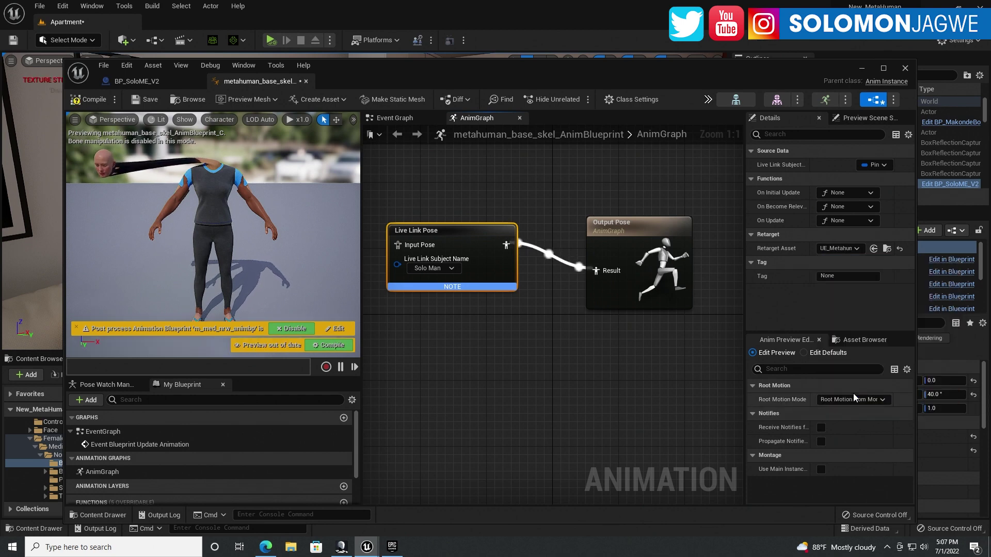
click(97, 101)
Check the live-driven preview character, save metahuman_base_skel_AnimBlueprint, and move its editor aside
drag(249, 227, 274, 256)
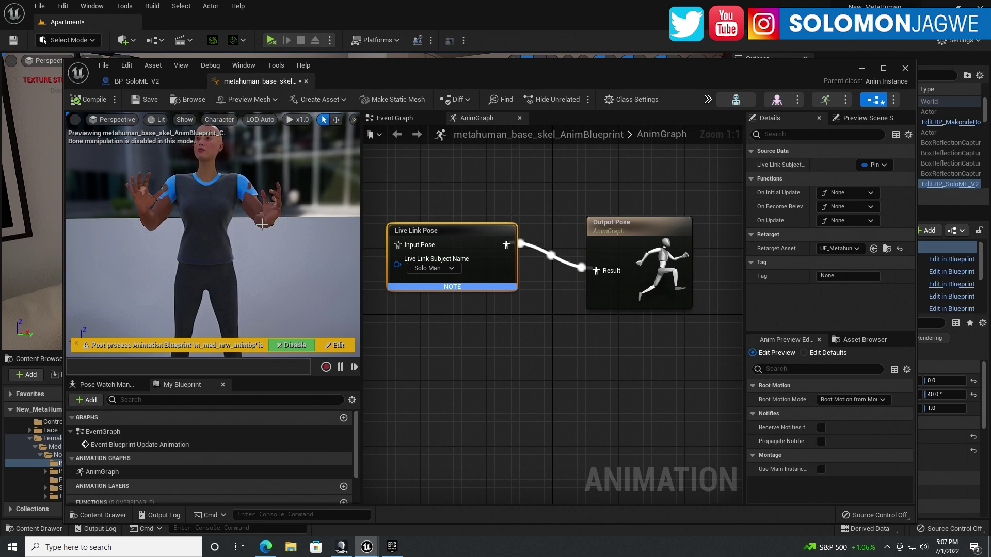
click(141, 100)
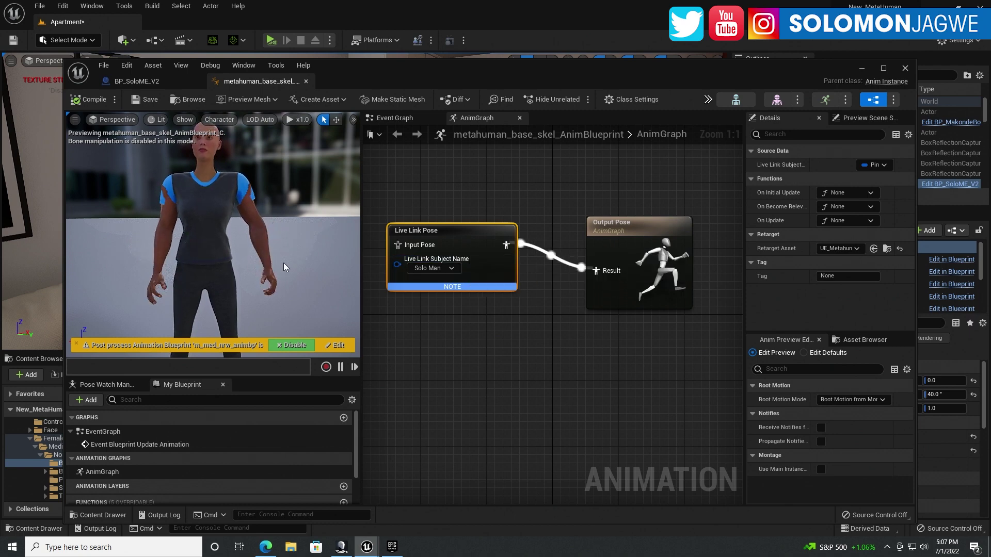
drag(352, 66, 345, 287)
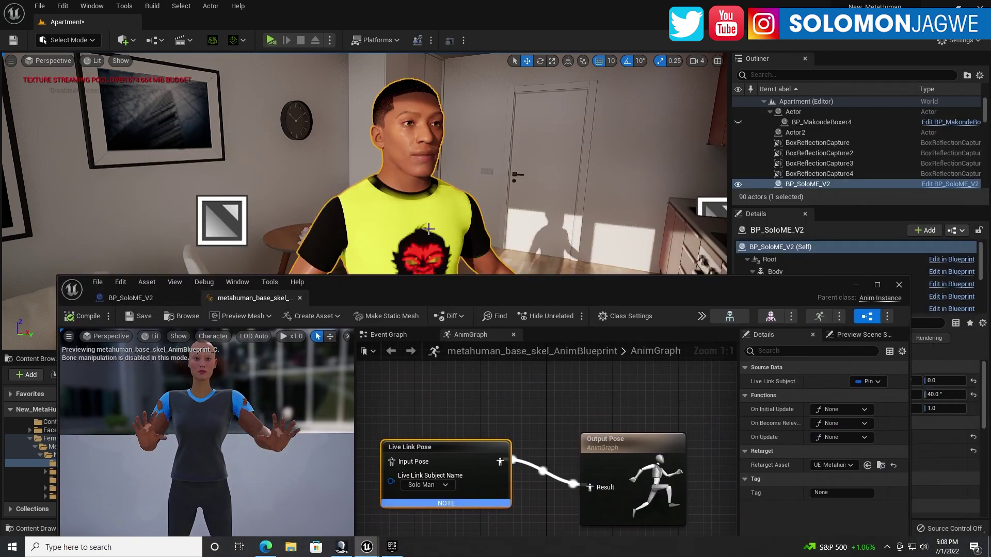
Set BP_SoloME_V2's Body to Use Animation Blueprint with Anim Class metahuman_base_skel_AnimBlueprint
drag(345, 287, 470, 165)
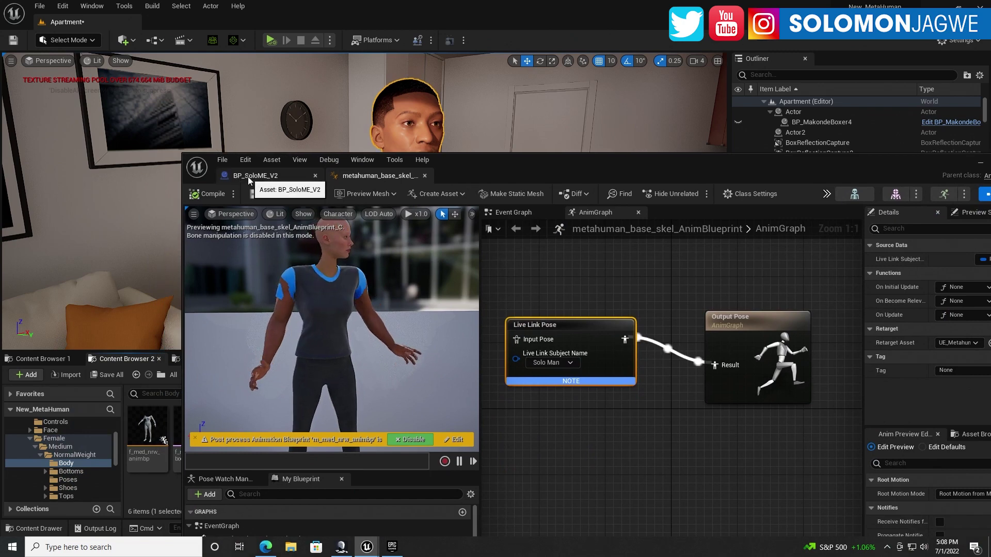
click(260, 176)
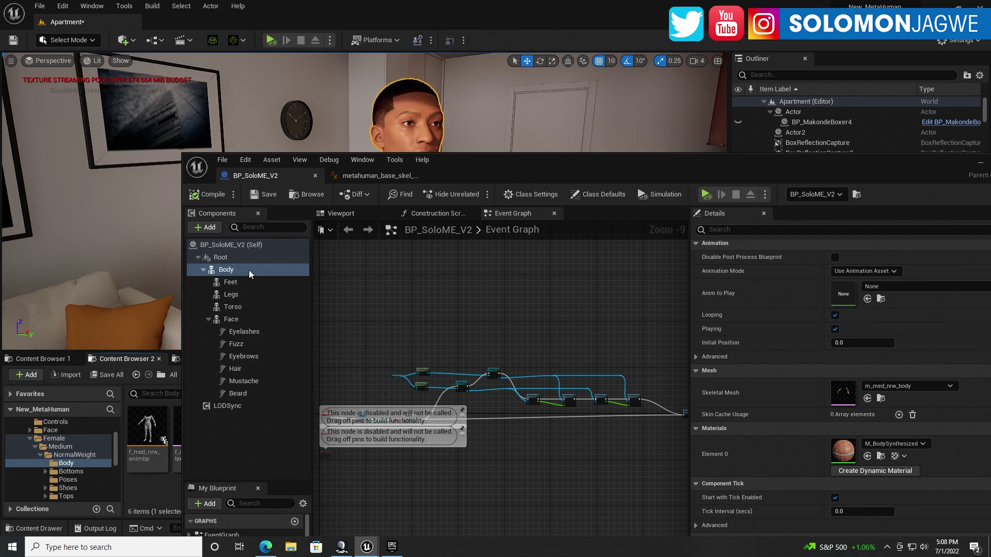
drag(686, 164, 557, 79)
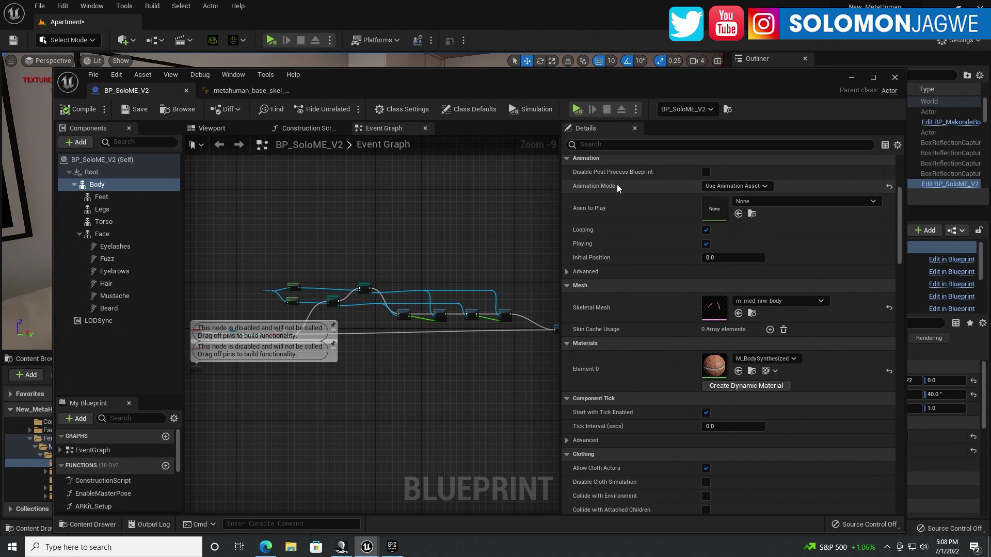
click(765, 187)
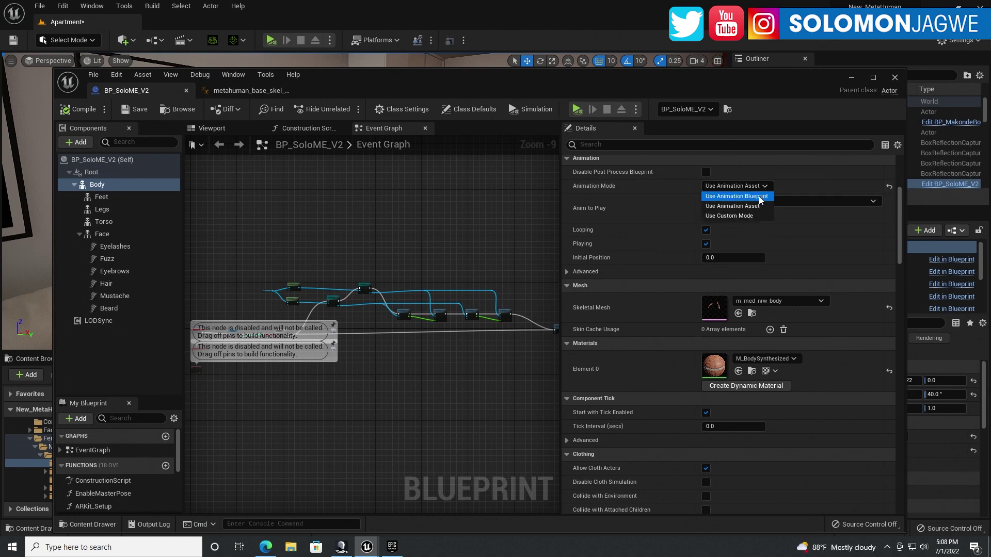
click(759, 198)
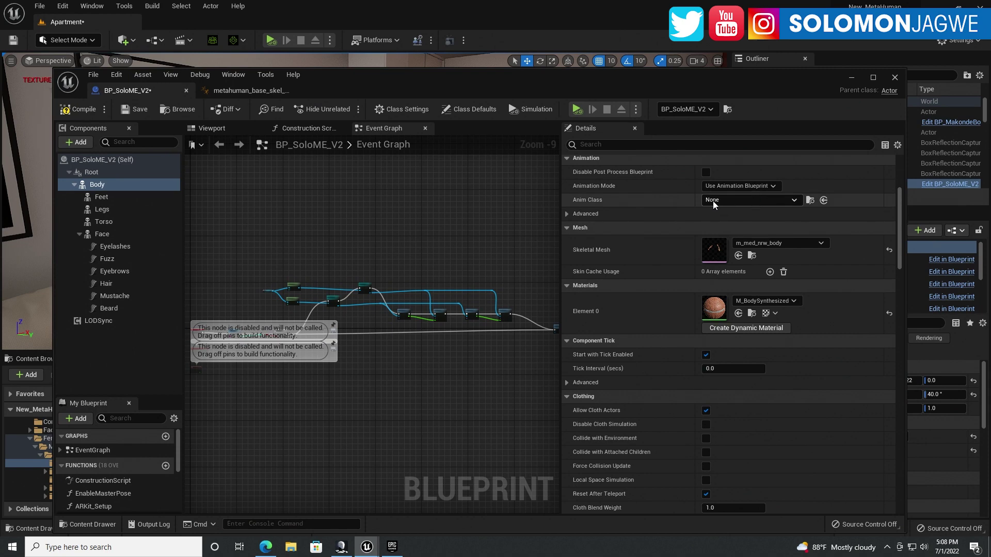
click(796, 199)
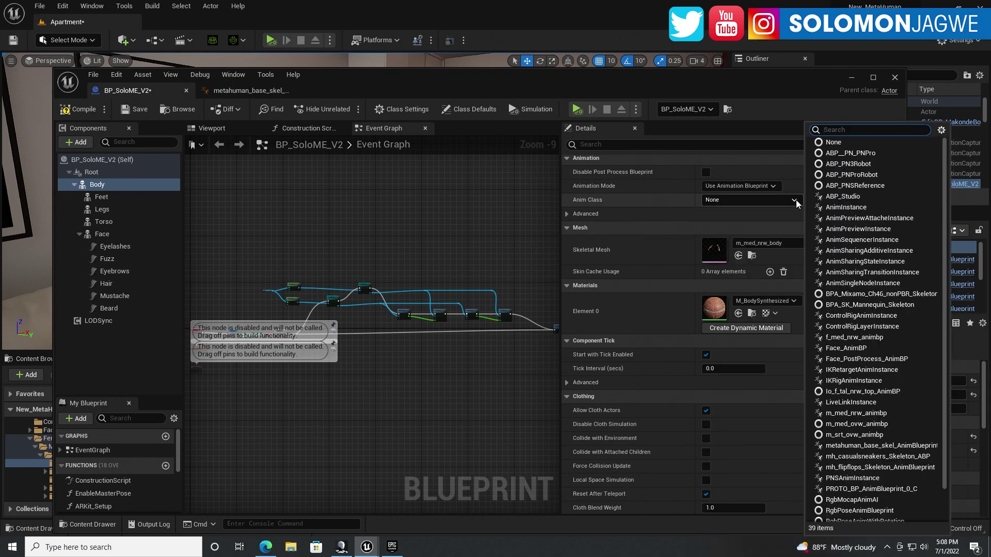
scroll(908, 294, down, 1)
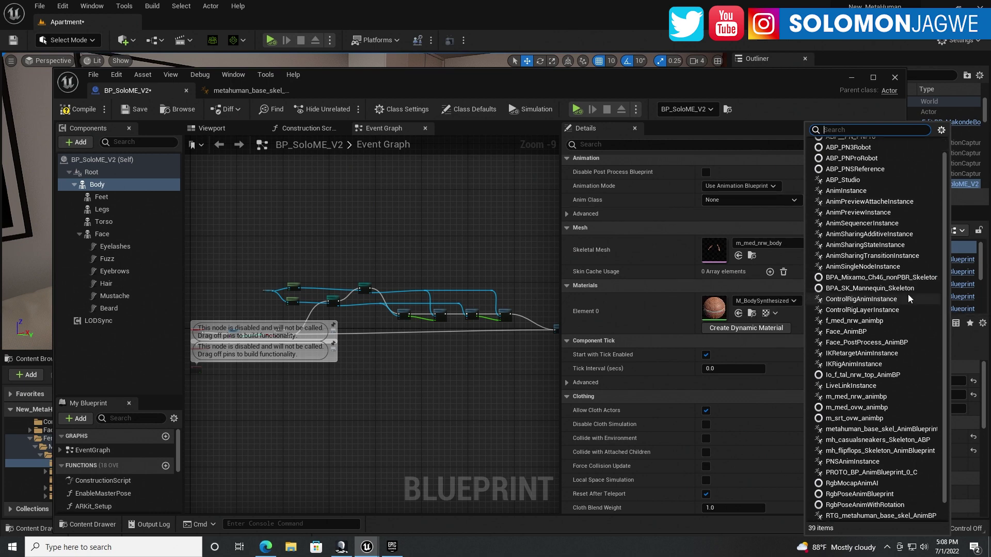
click(867, 432)
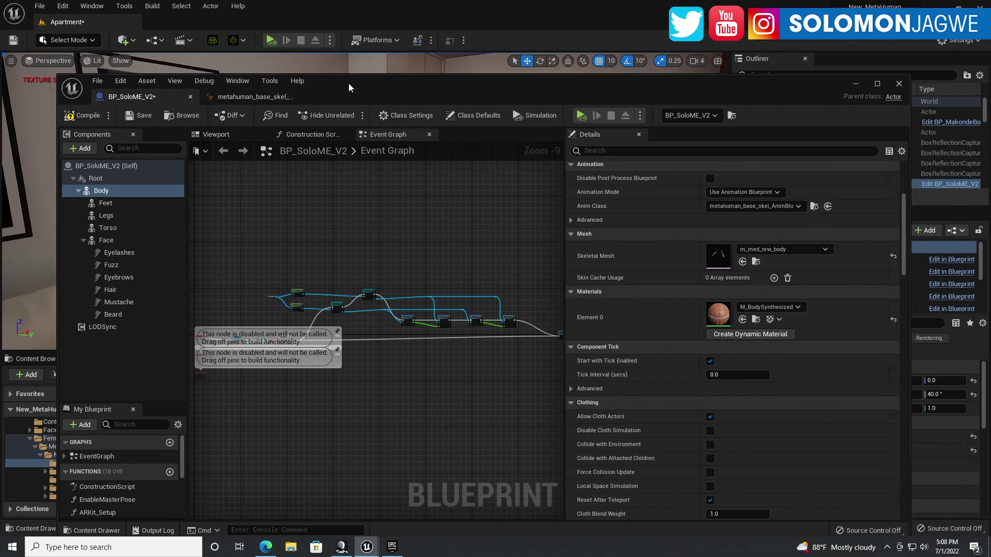
Compile BP_SoloME_V2 and reposition its editor near the top of the screen
drag(348, 83, 377, 342)
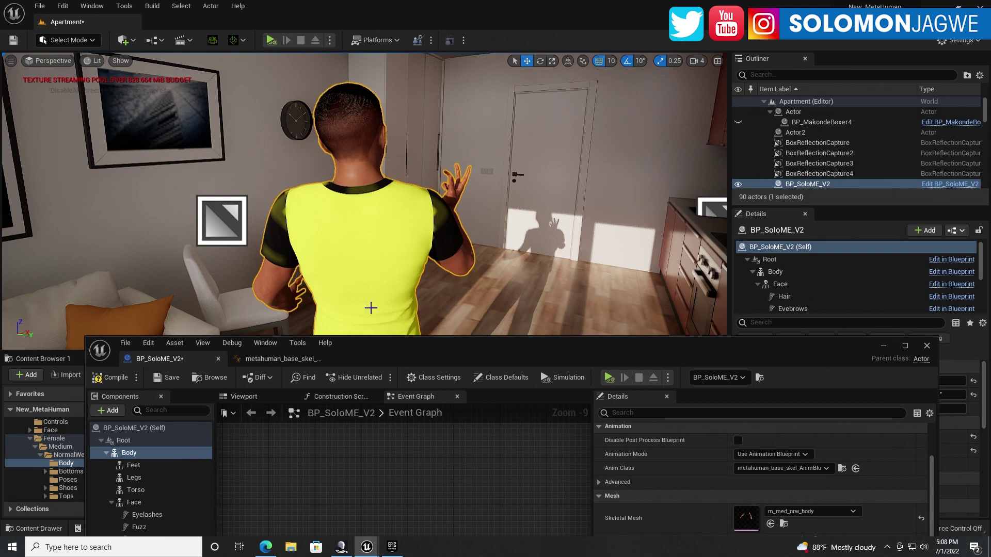
click(110, 379)
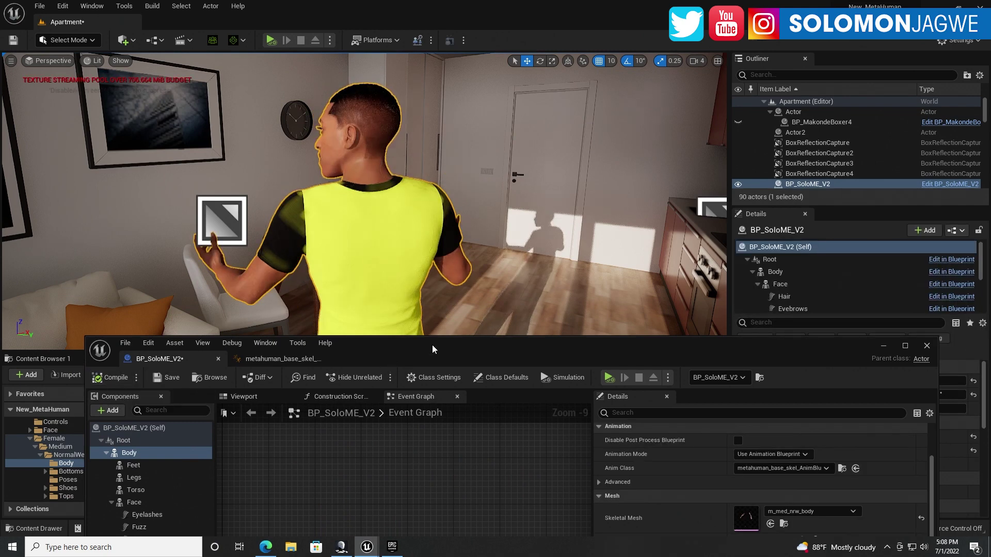
mouse_move(432, 349)
mouse_down()
mouse_move(533, 232)
mouse_move(398, 410)
mouse_move(469, 271)
mouse_move(439, 343)
mouse_up()
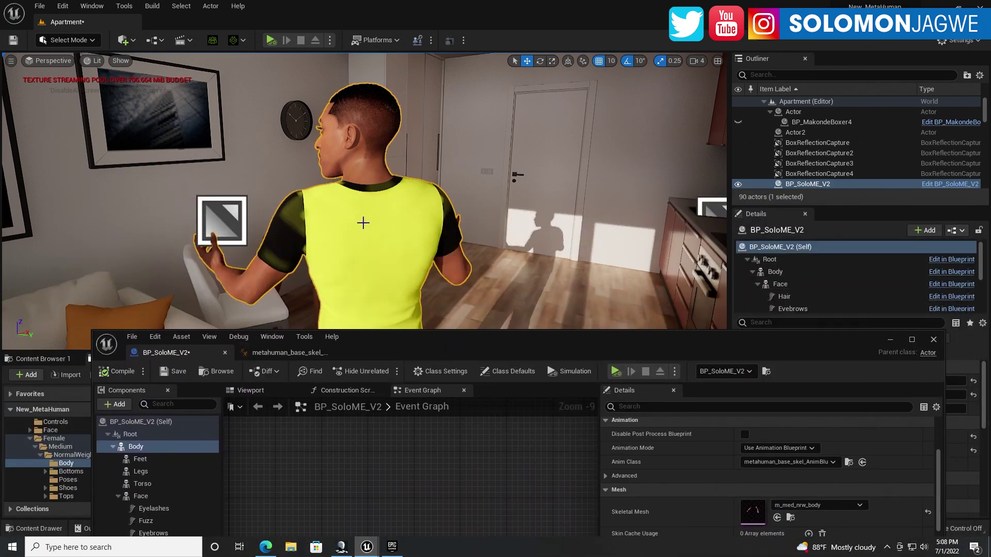
drag(424, 342, 398, 111)
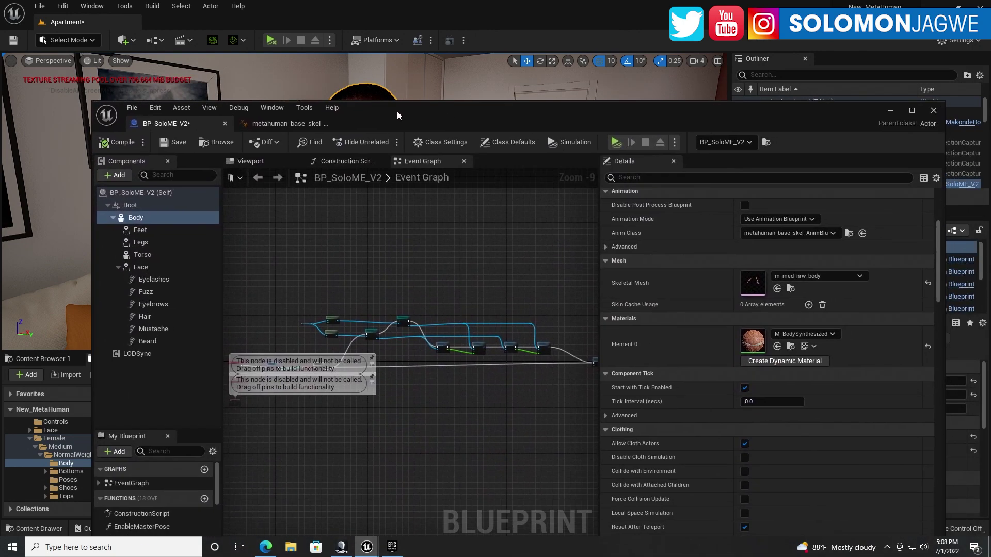
Briefly simulate the level to watch the character, then stop and raise the BP_SoloME_V2 editor
click(329, 40)
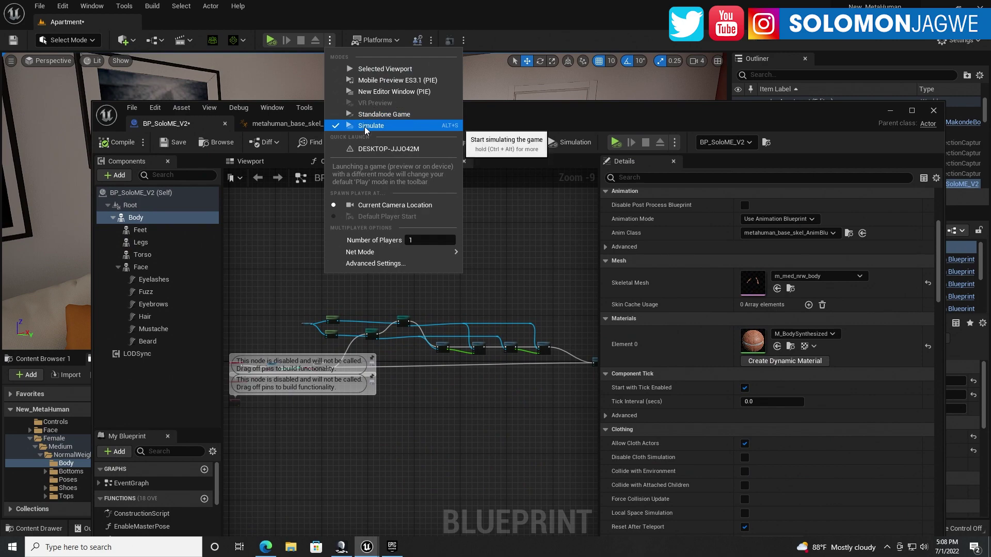
click(367, 126)
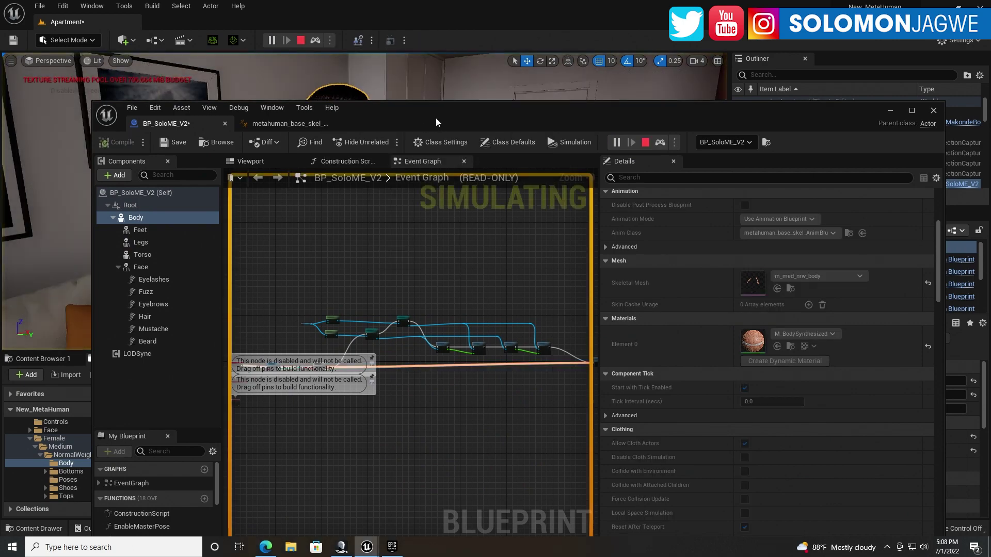
drag(436, 118, 425, 438)
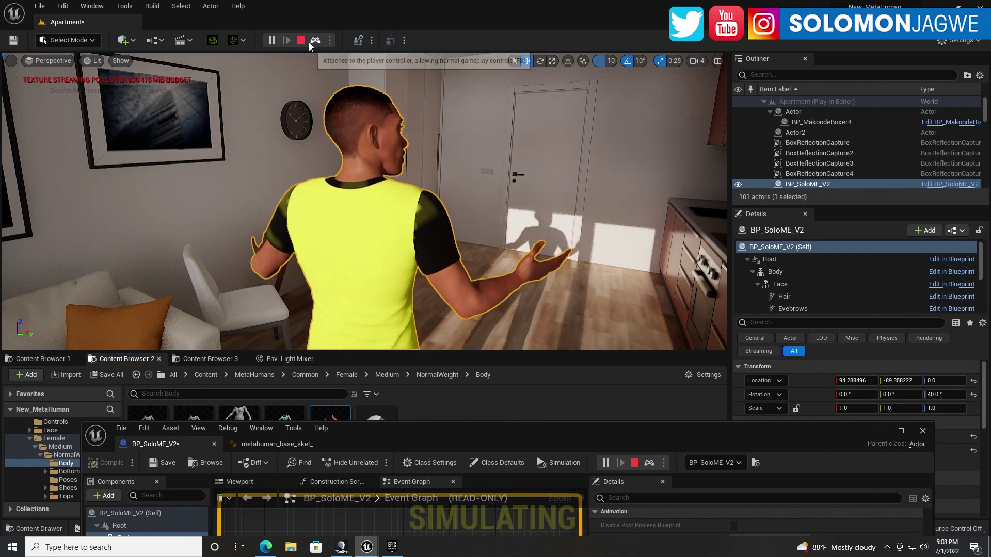
click(301, 41)
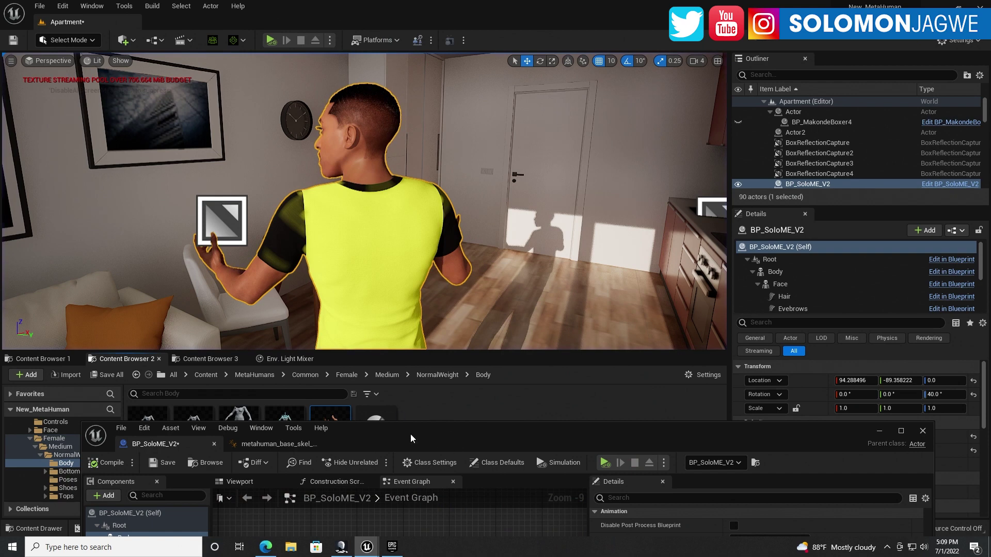
drag(455, 435, 453, 50)
Add a Live Link Skeletal Animation component to BP_SoloME_V2 with its default name
click(128, 134)
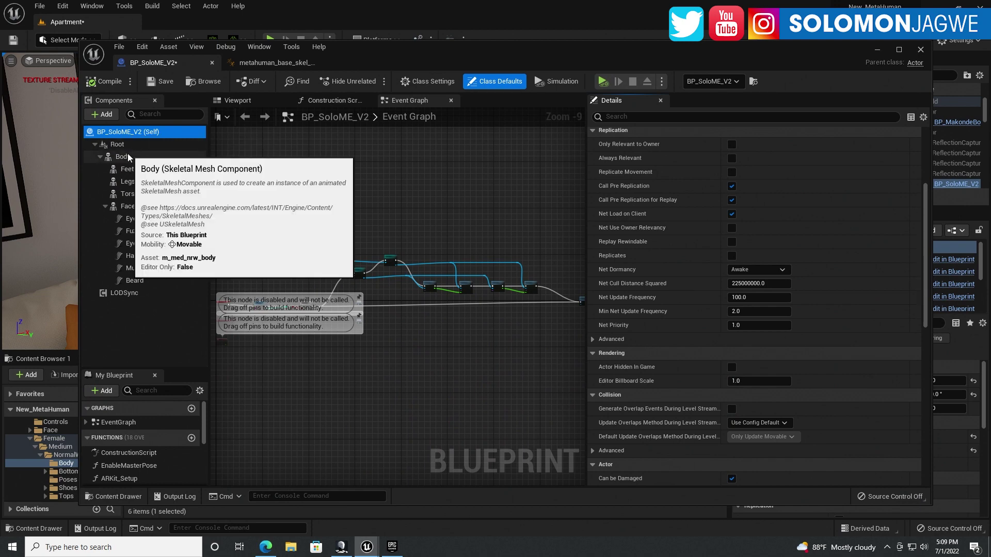
click(107, 116)
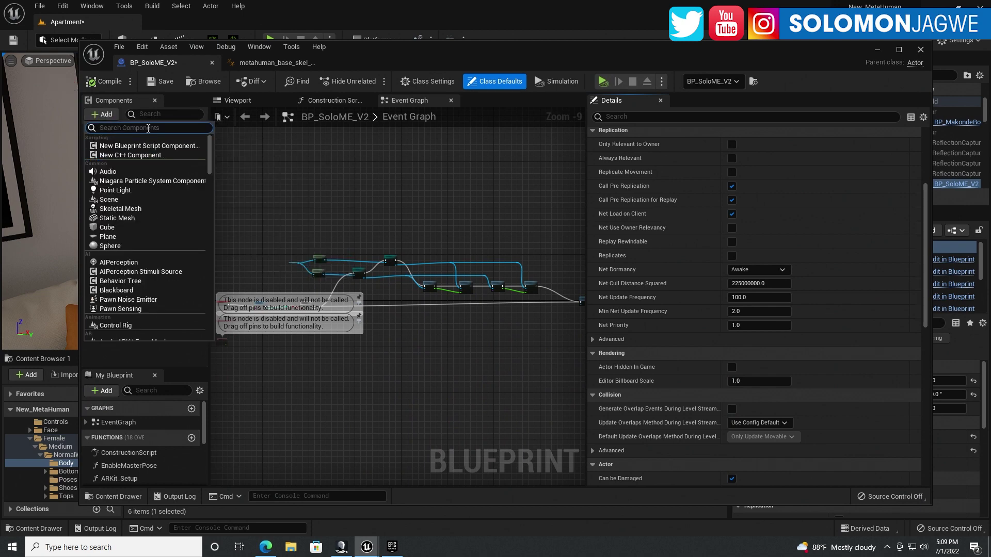
text(live)
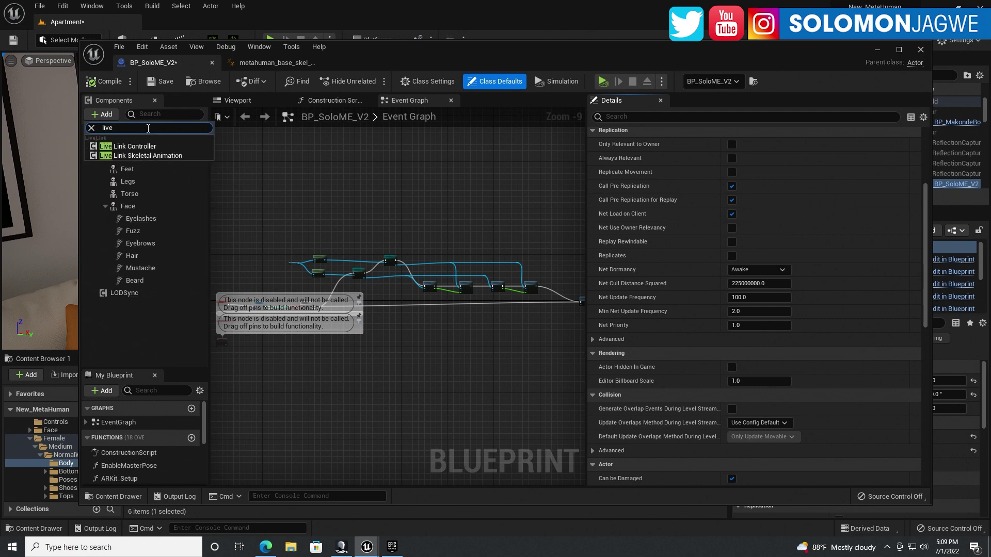
click(140, 155)
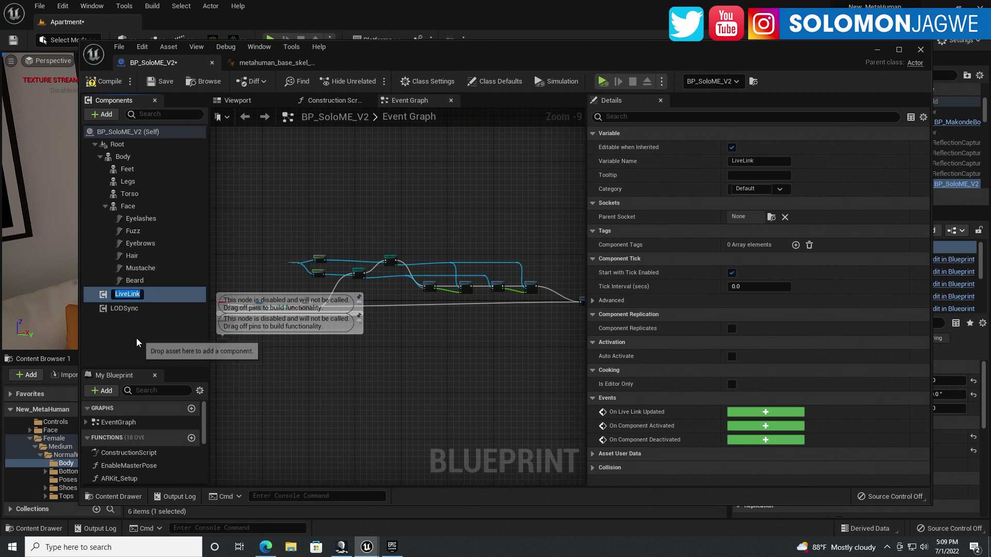
key(Return)
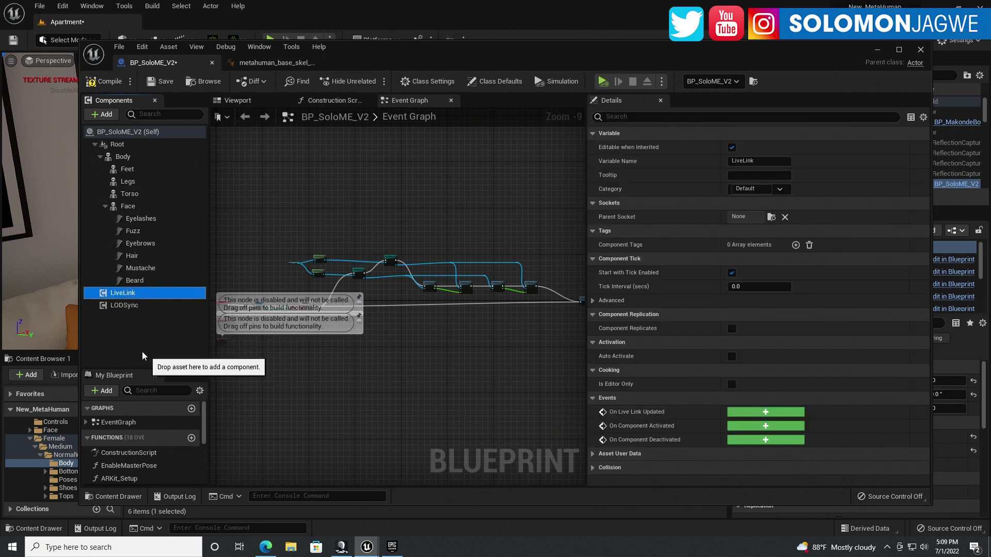
Add an On Live Link Updated event for the LiveLink component, then compile, save and minimize
click(145, 347)
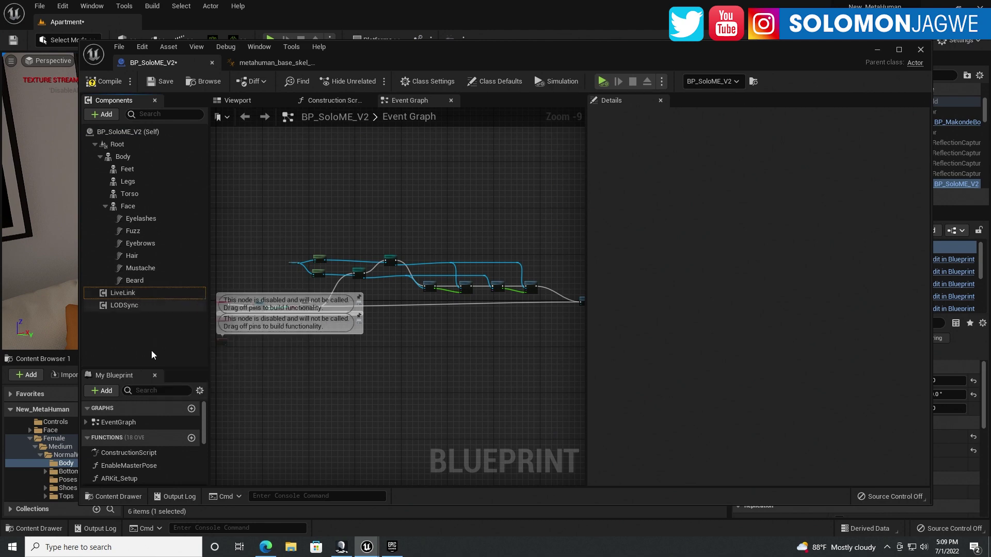
click(128, 294)
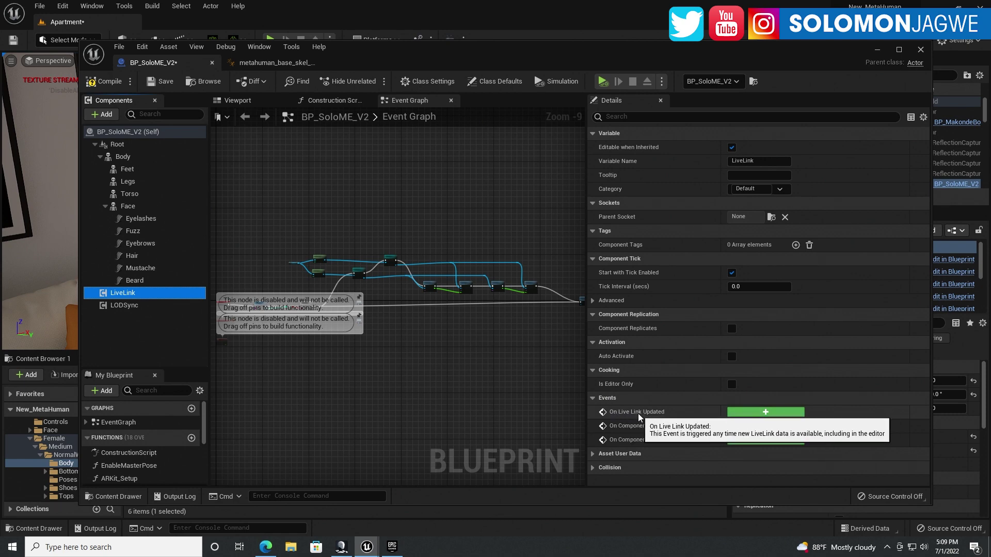
click(765, 412)
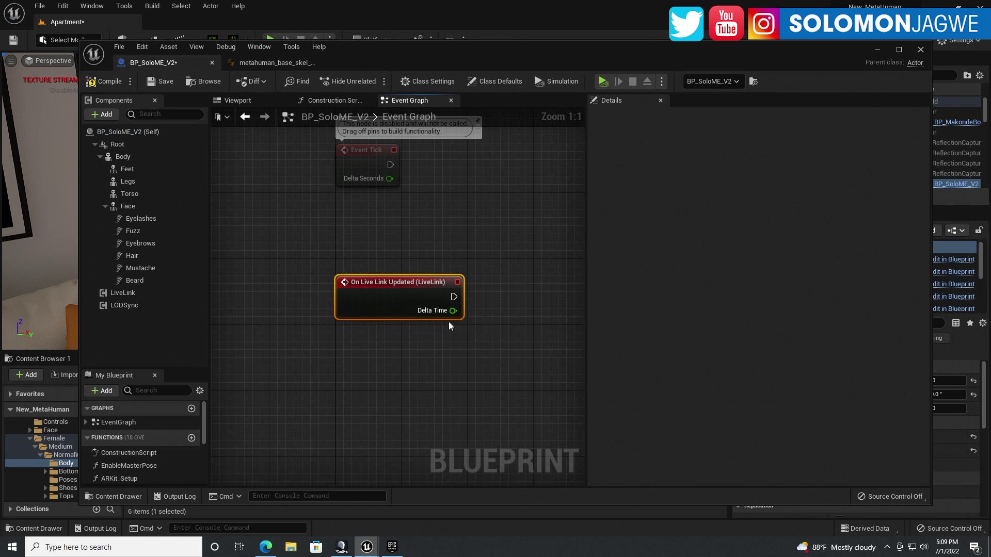
click(107, 81)
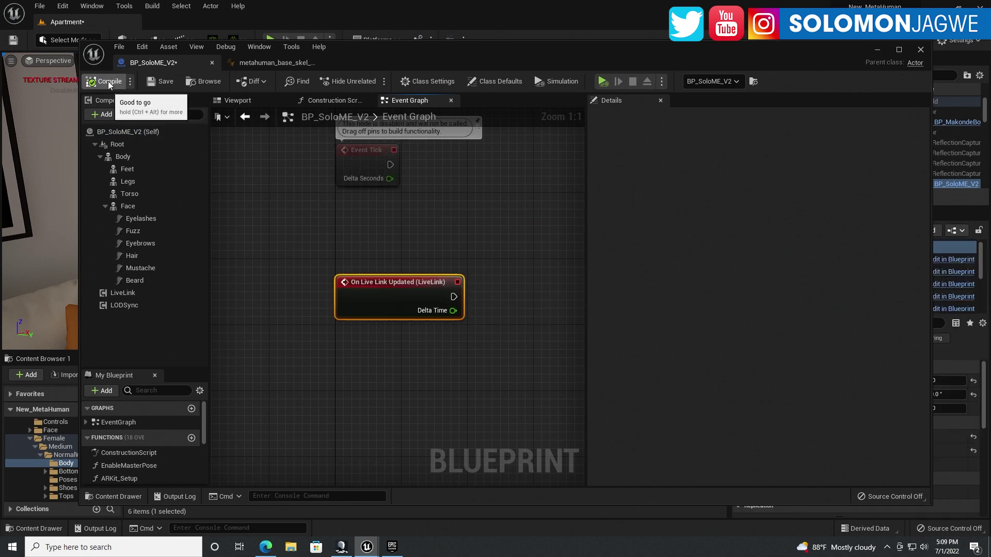
click(159, 82)
click(880, 50)
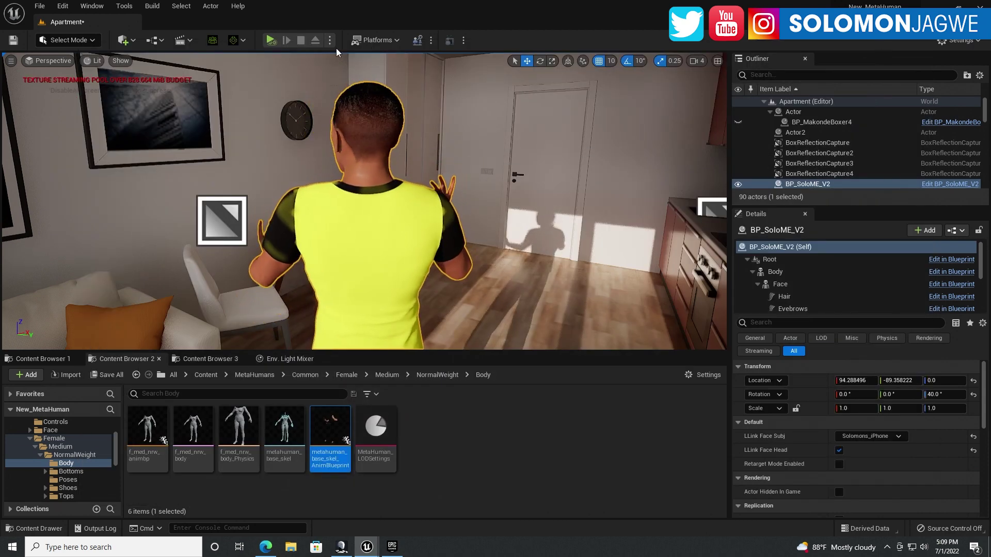
Rotate BP_SoloME_V2 to Rotation Z -130 so the MetaHuman faces the camera
right_drag(404, 238, 437, 223)
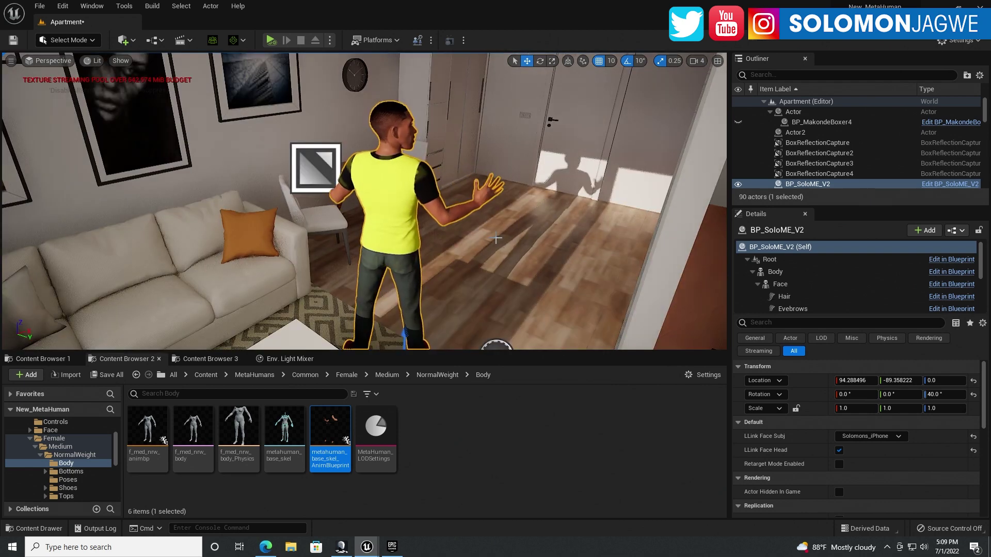
right_drag(496, 239, 497, 256)
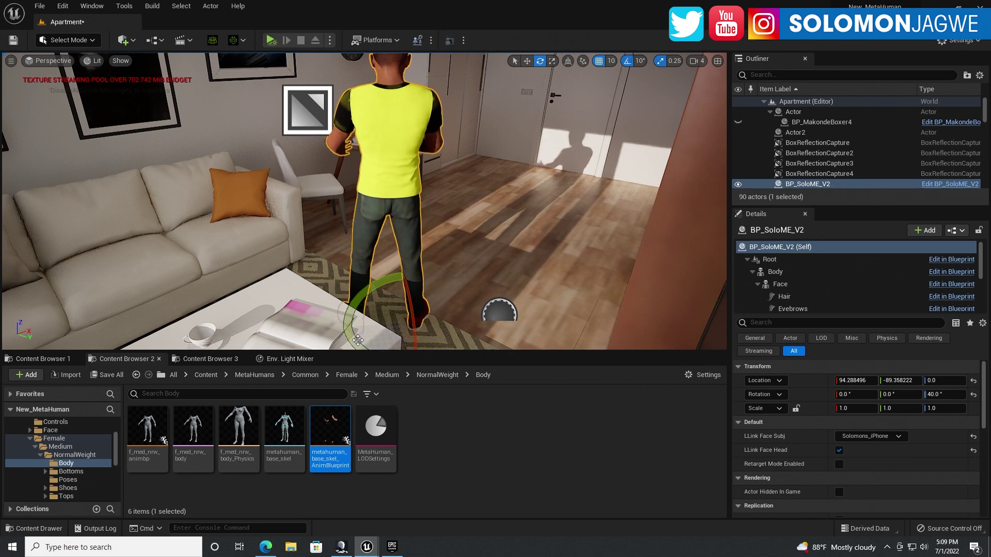
drag(457, 317, 381, 339)
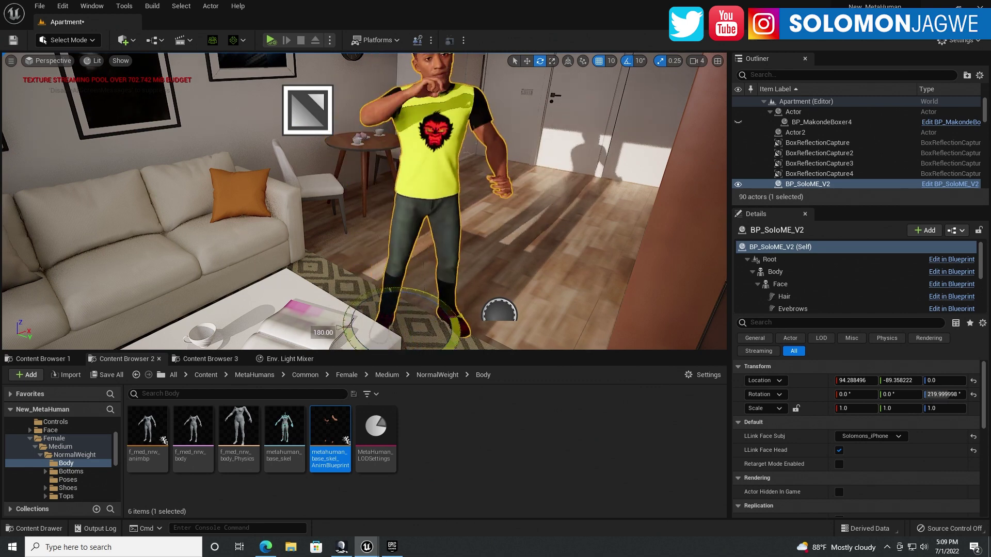
right_drag(381, 339, 407, 336)
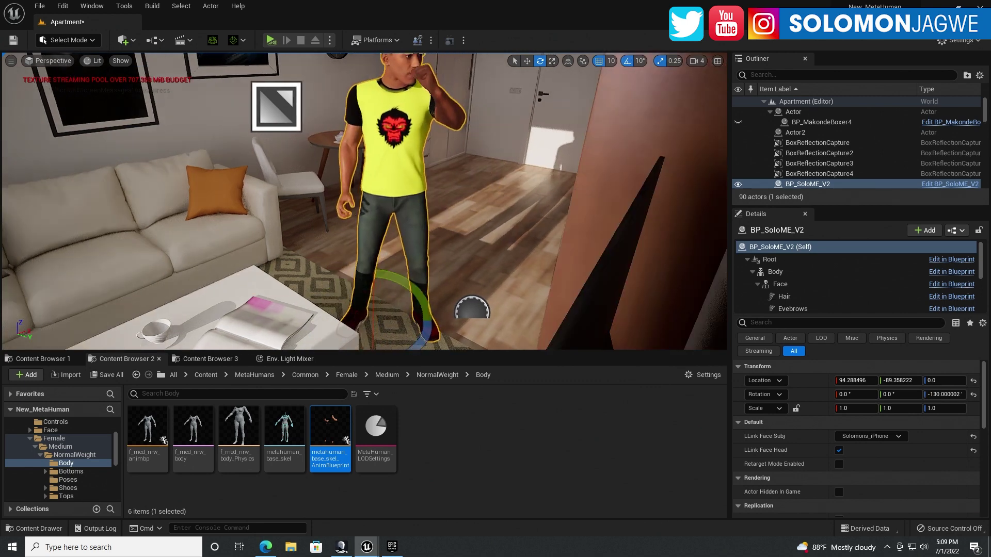
right_drag(442, 270, 439, 222)
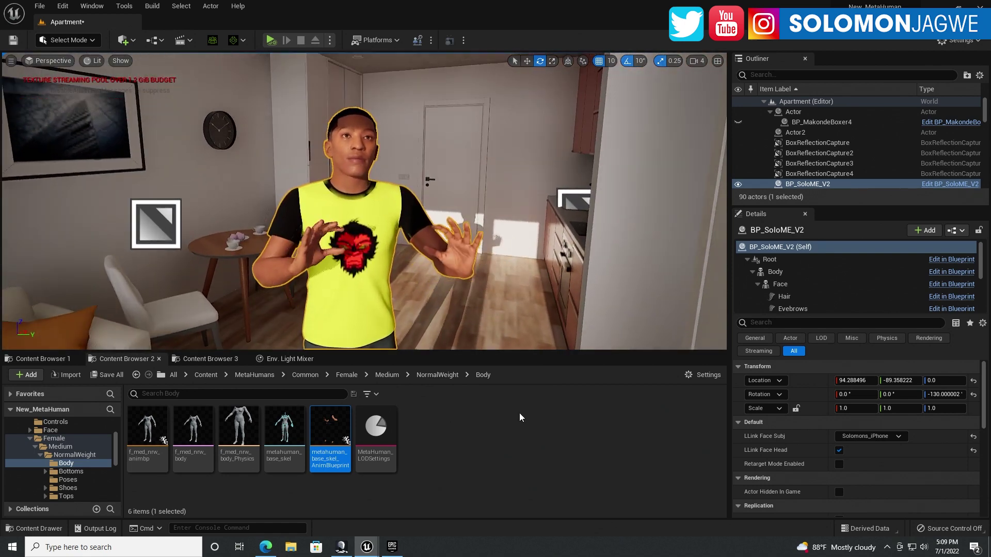
Collapse the Content Browser to enlarge the viewport and reframe the character with the door behind
drag(516, 352, 516, 485)
right_drag(516, 413, 498, 413)
right_drag(439, 456, 453, 480)
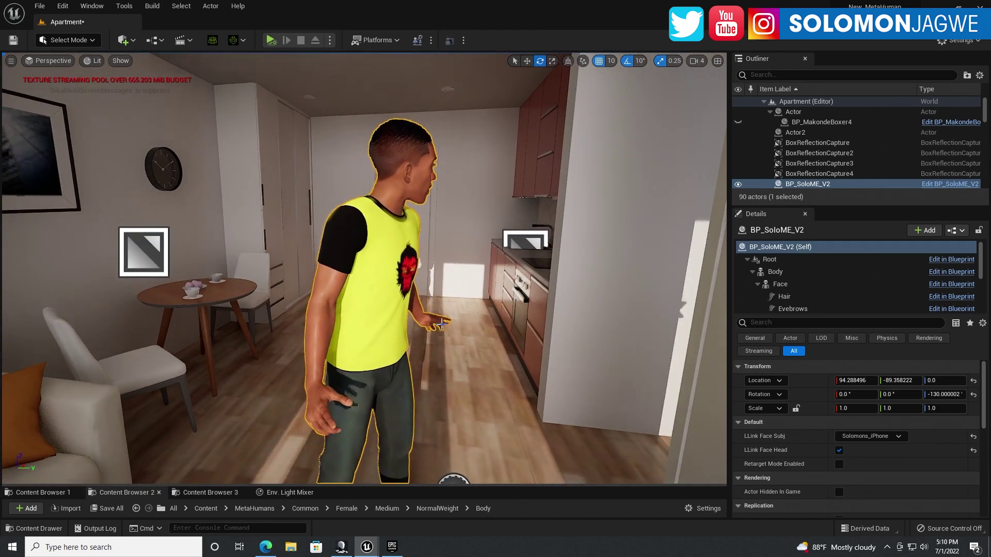
right_drag(466, 348, 444, 408)
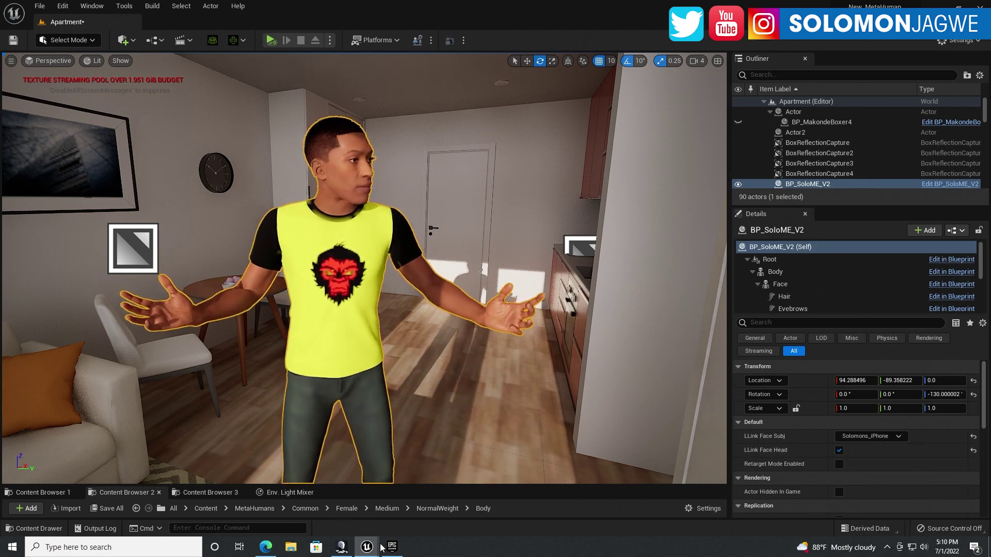
Enable the iPhone face-tracking subject in the Live Link window, then minimize that window
mouse_move(366, 550)
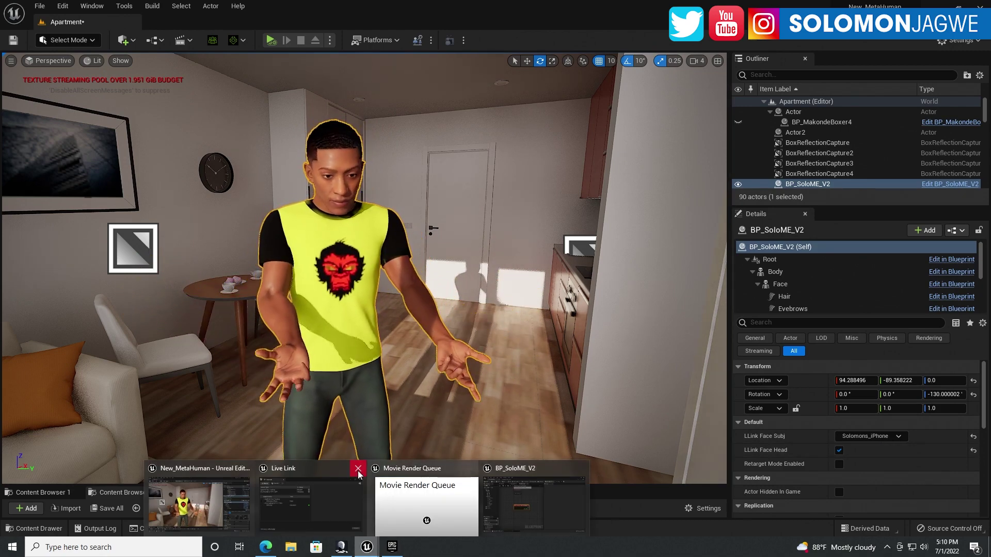
click(319, 474)
click(387, 331)
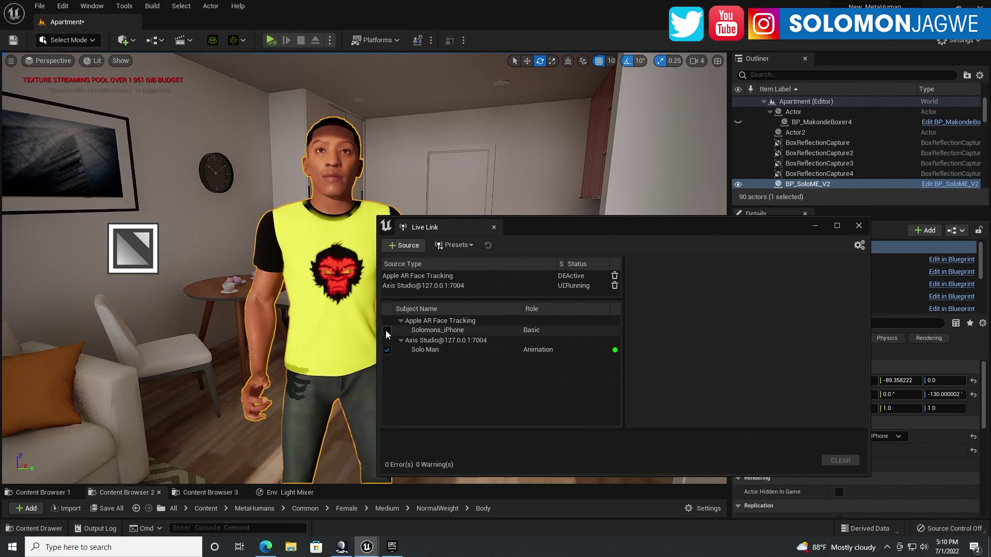
click(451, 332)
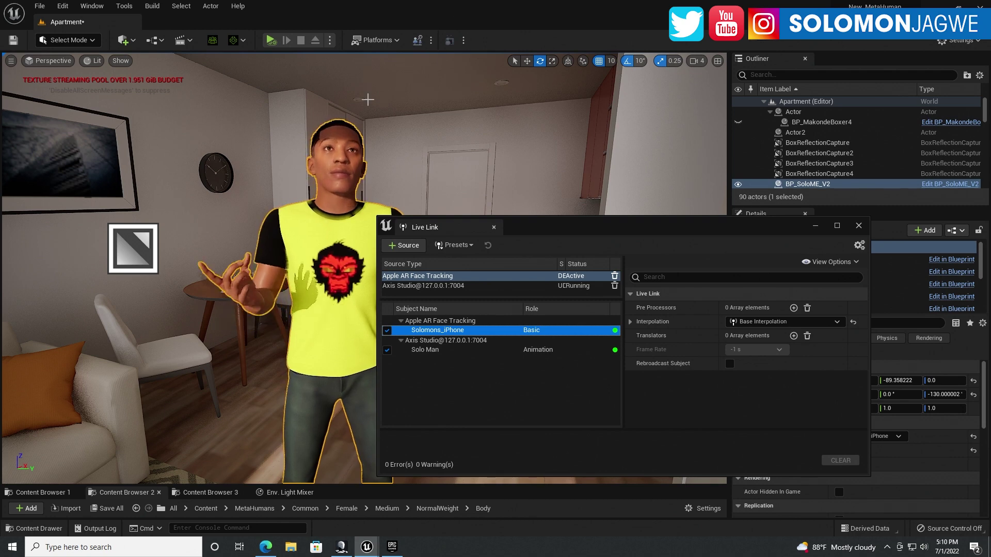
drag(718, 227, 640, 257)
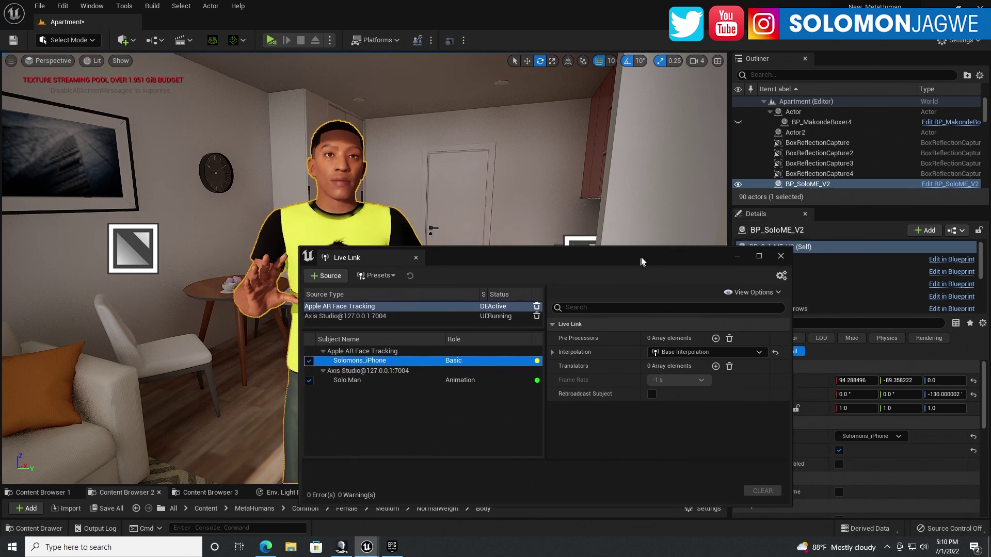
click(737, 256)
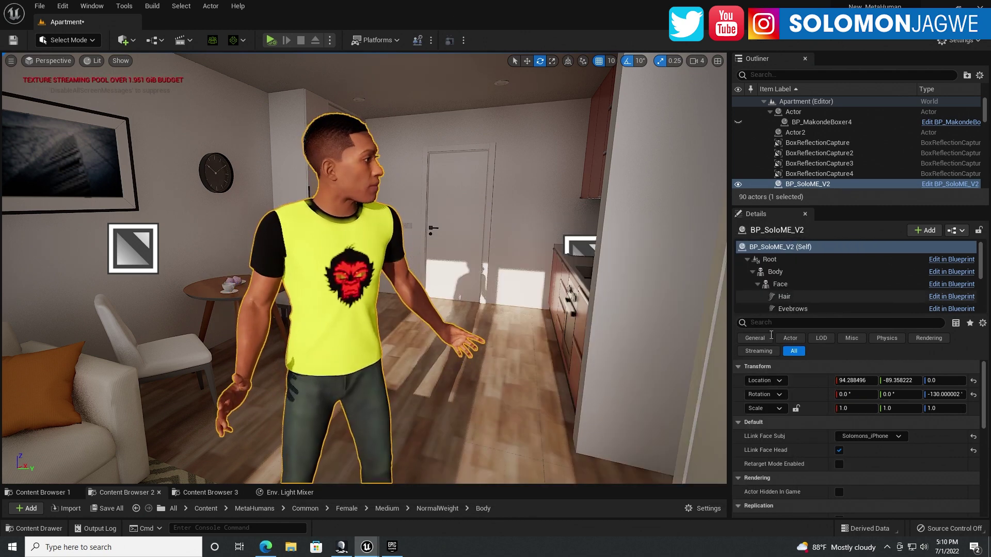
Simulate the level to watch the MetaHuman move live, then switch to Microsoft Edge
click(330, 40)
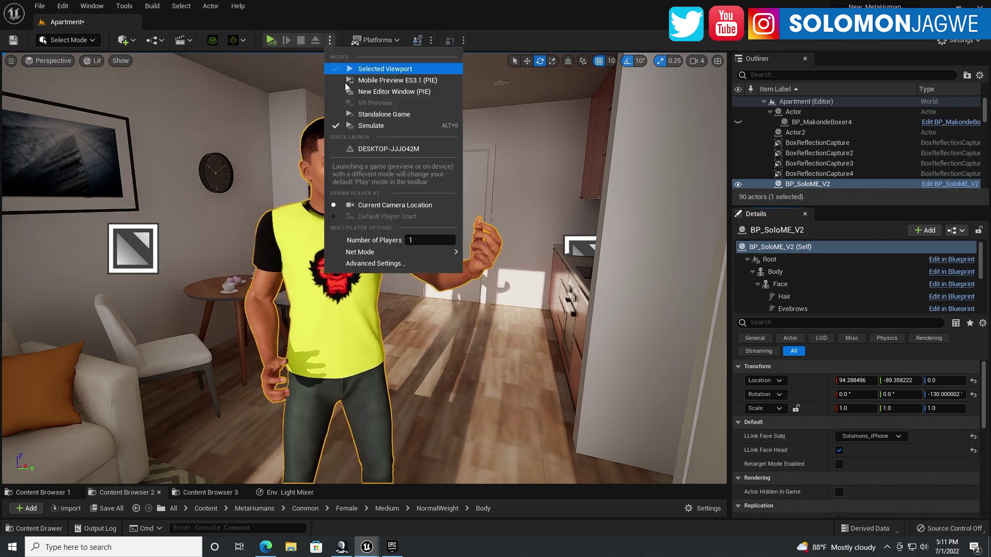
click(371, 126)
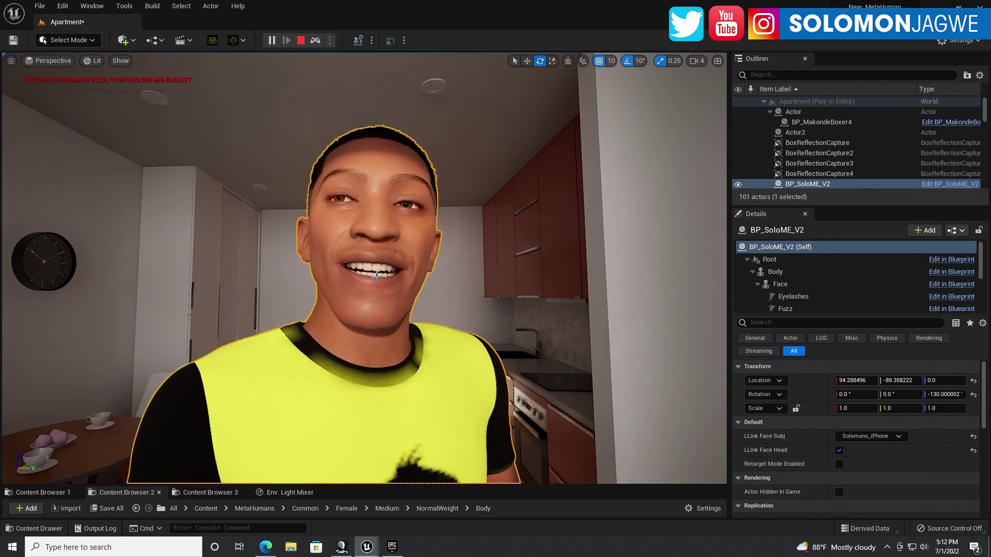
click(265, 548)
click(407, 5)
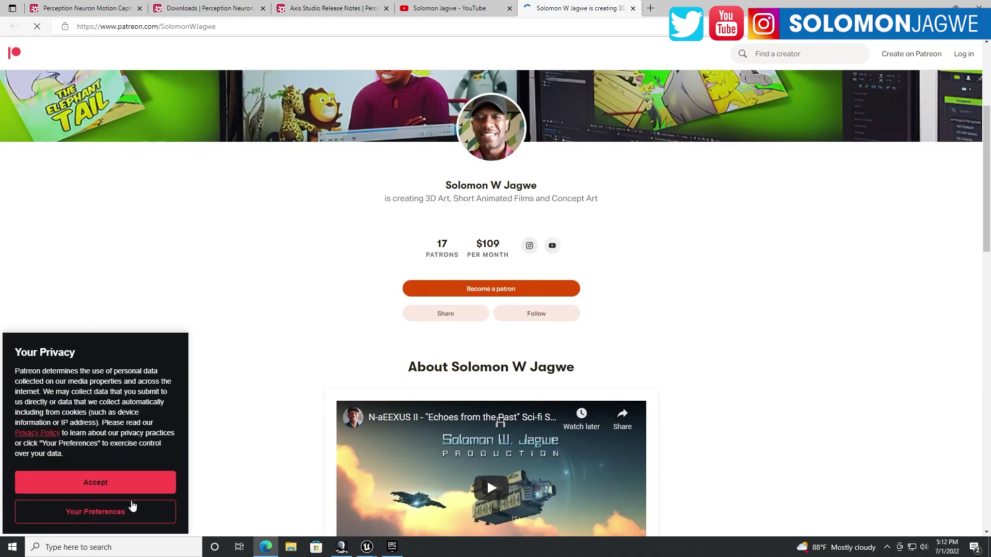
click(98, 10)
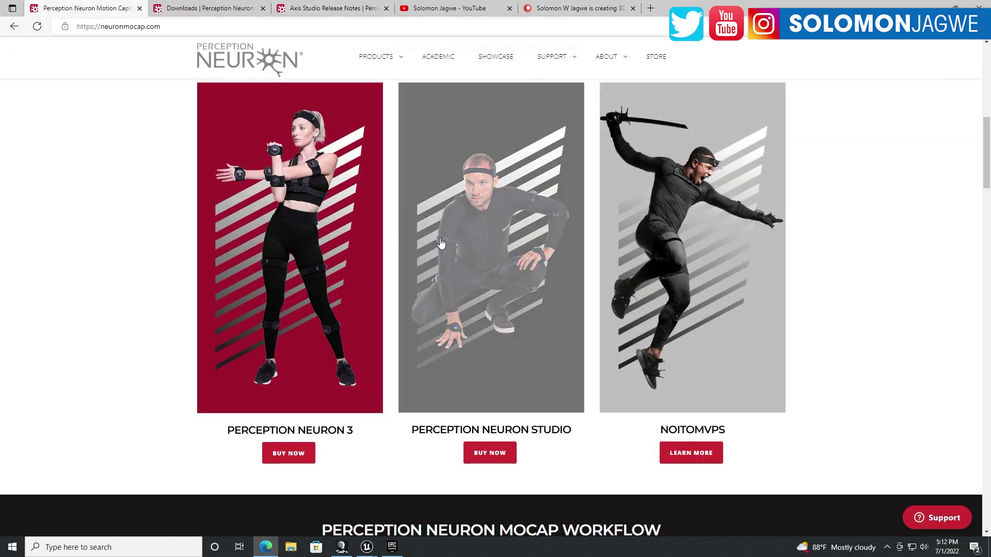
click(234, 10)
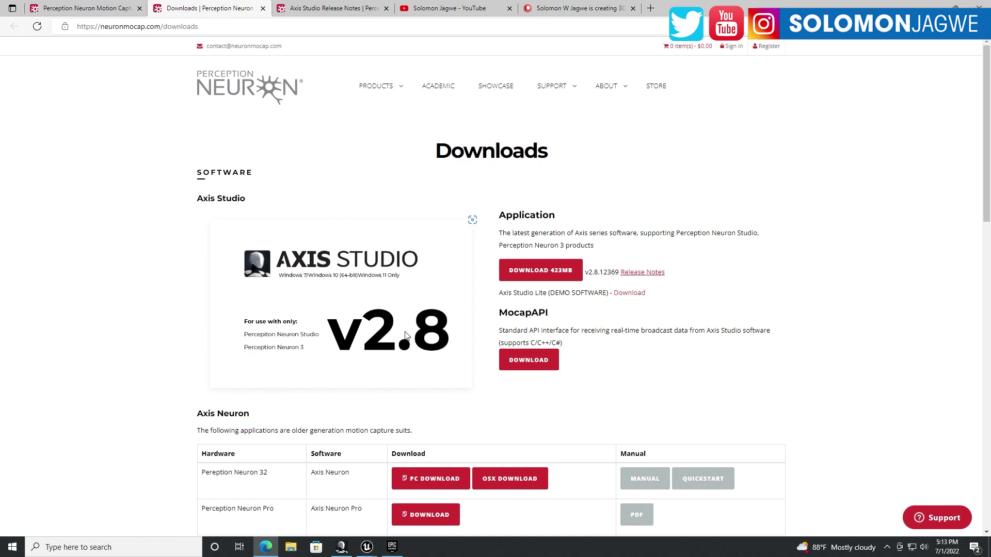
click(335, 14)
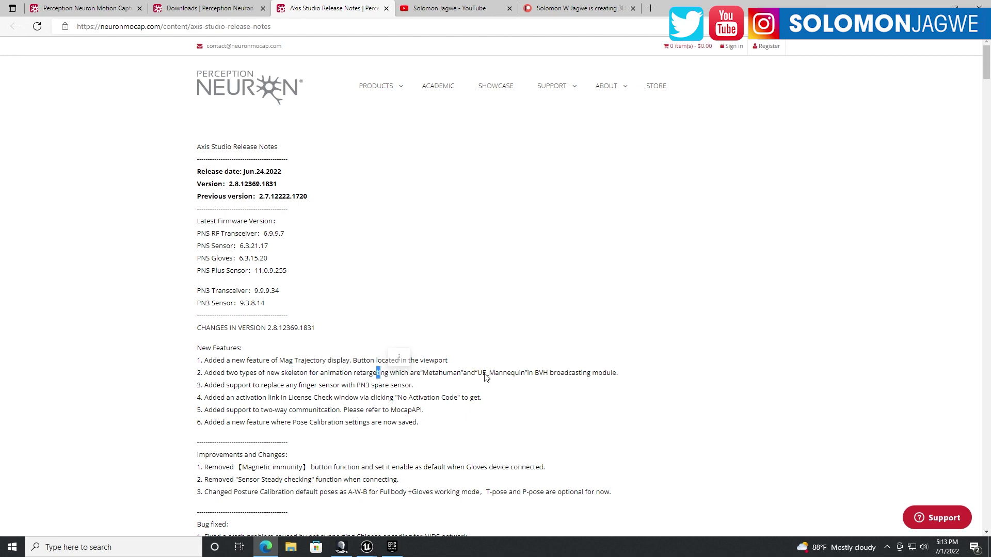
Bring the Unreal Editor back in front of Edge, with the Apartment level still simulating
key(alt+Tab)
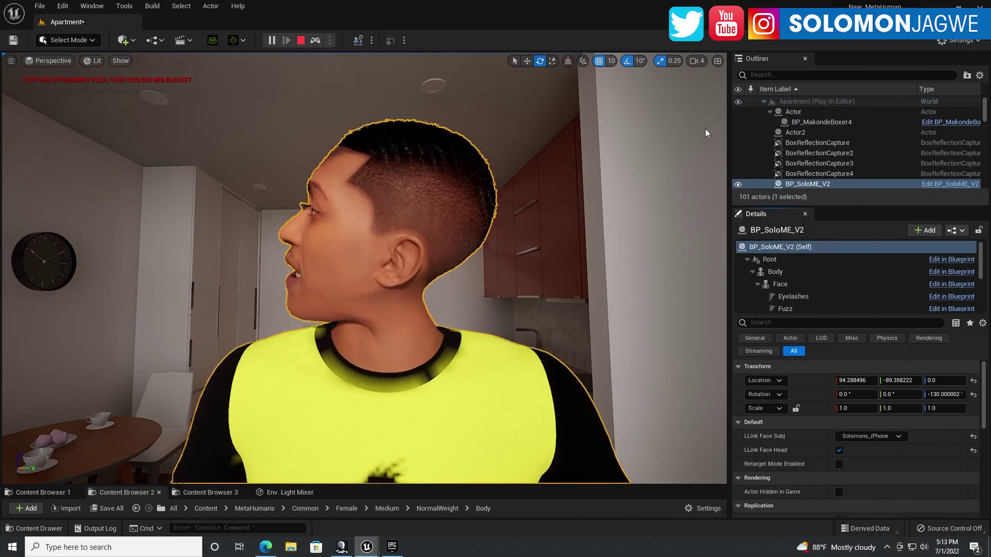